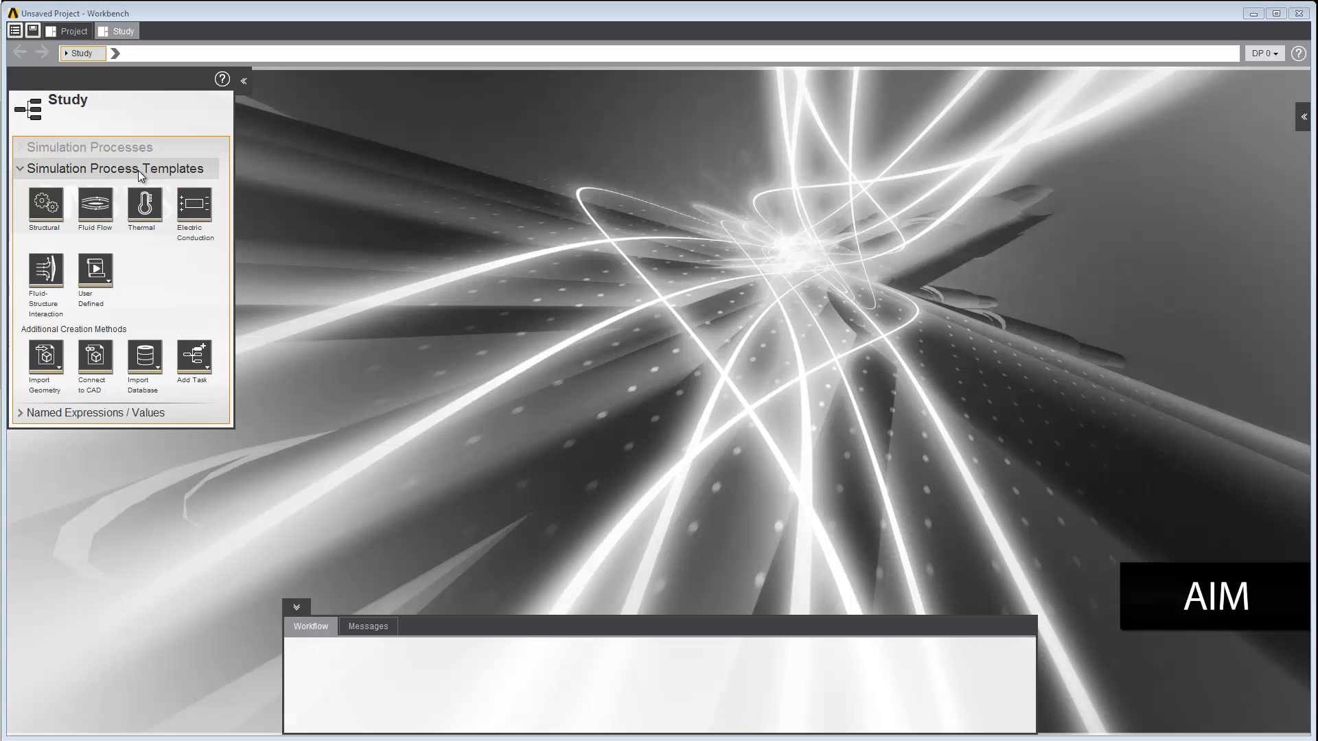
- Create a Fluid Flow simulation process whose geometry requires the flow volume to be extracted, importing manifold.step
left_click(96, 204)
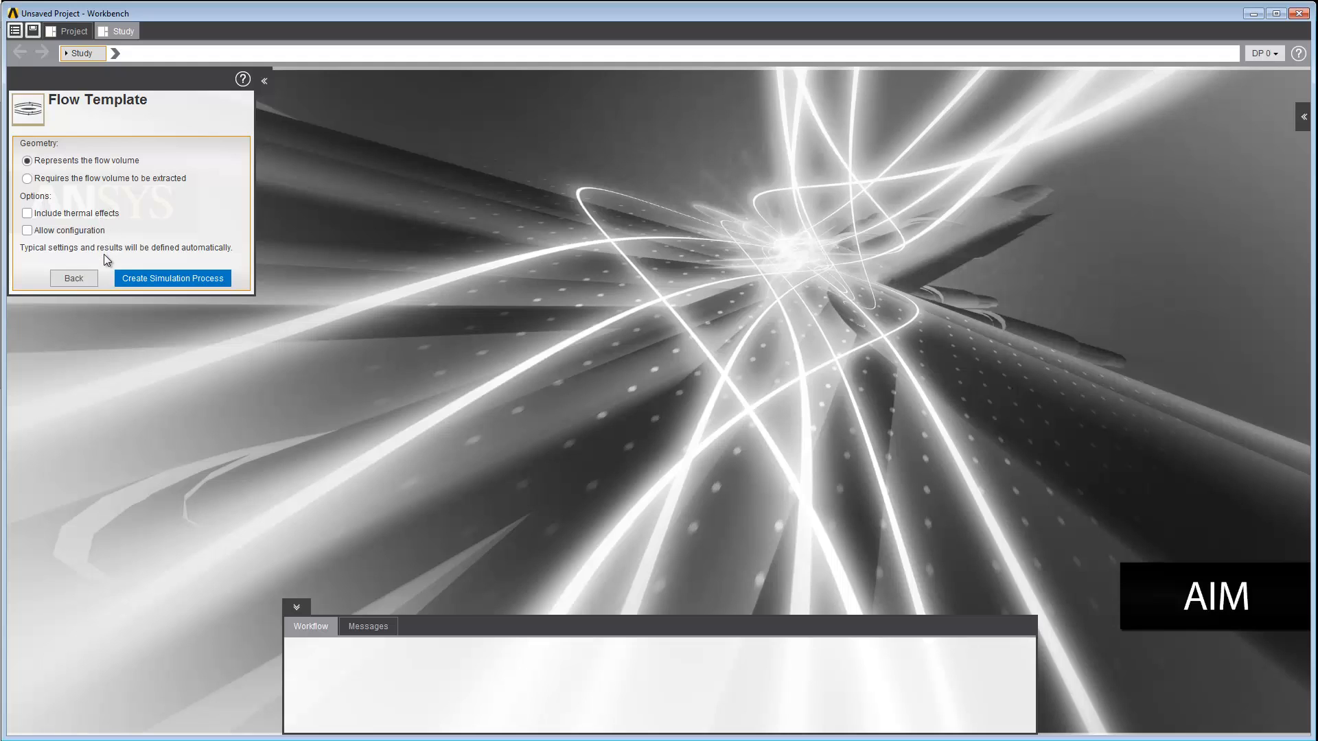
left_click(118, 180)
left_click(151, 278)
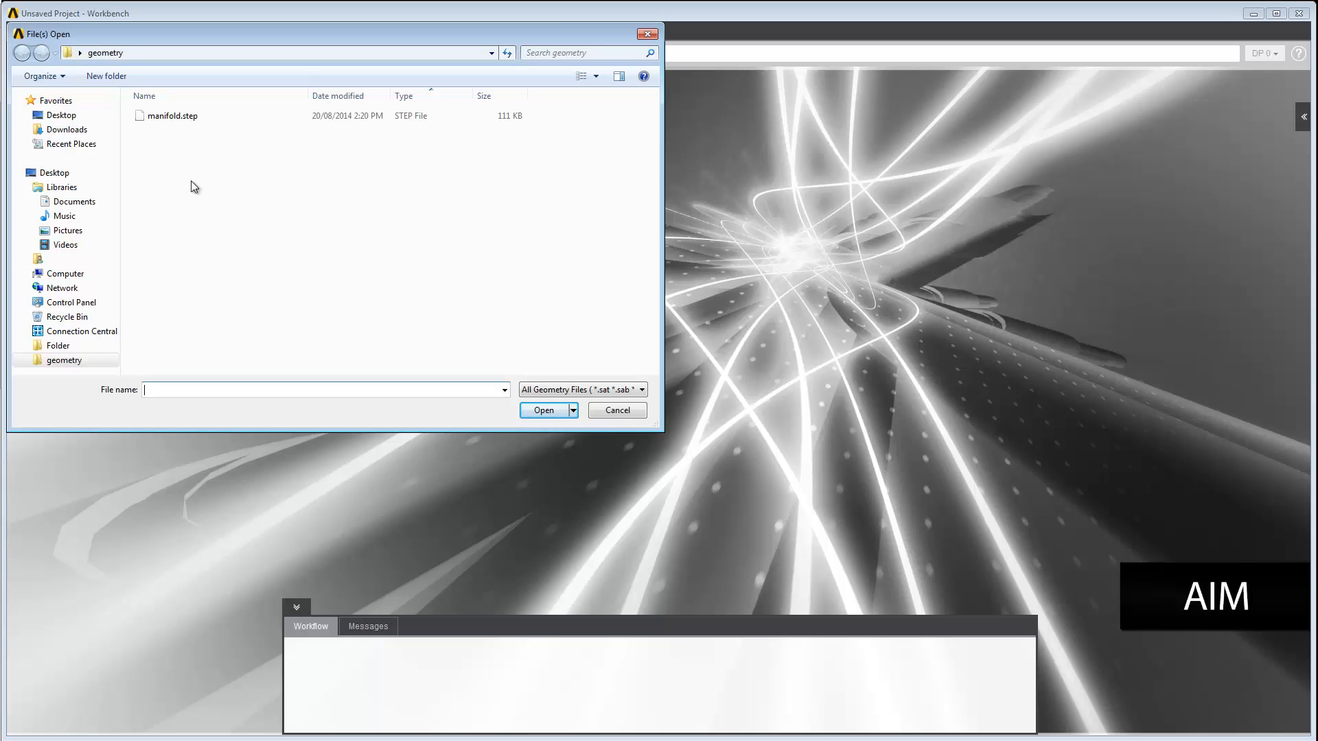
left_click(182, 121)
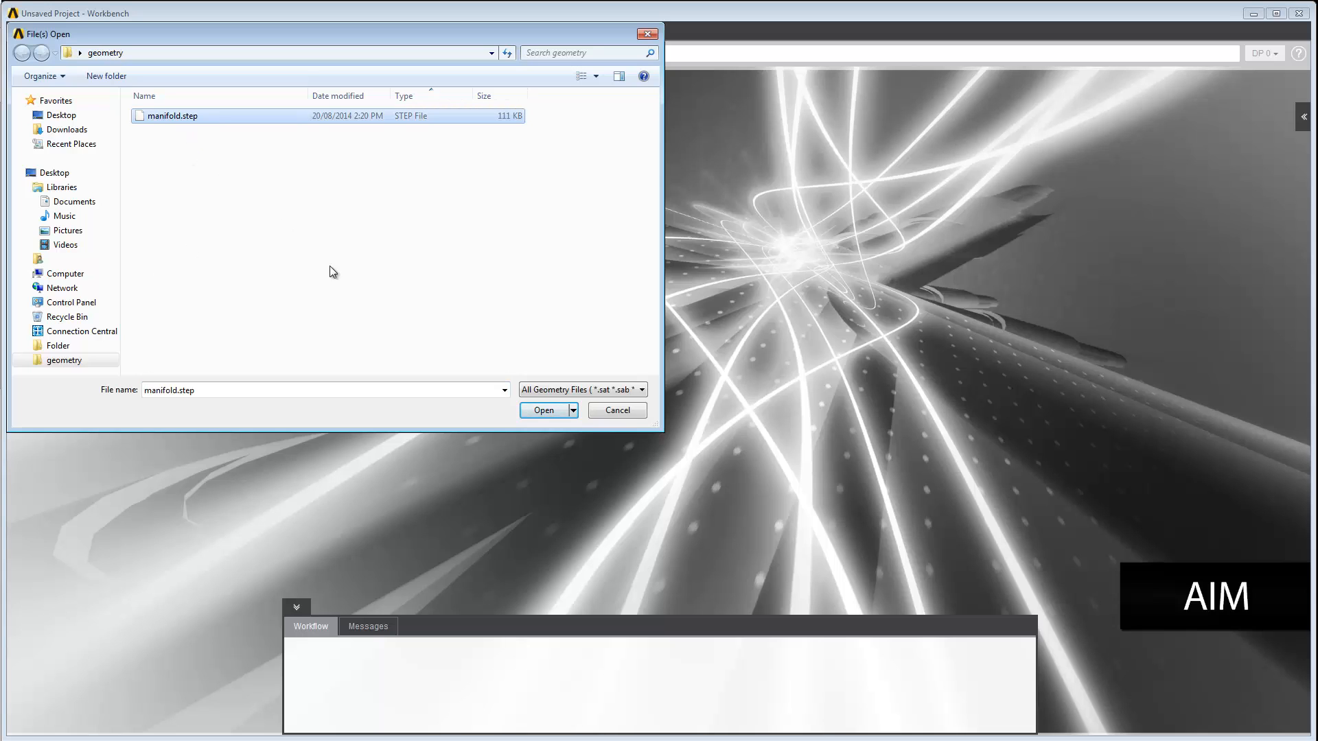
left_click(530, 410)
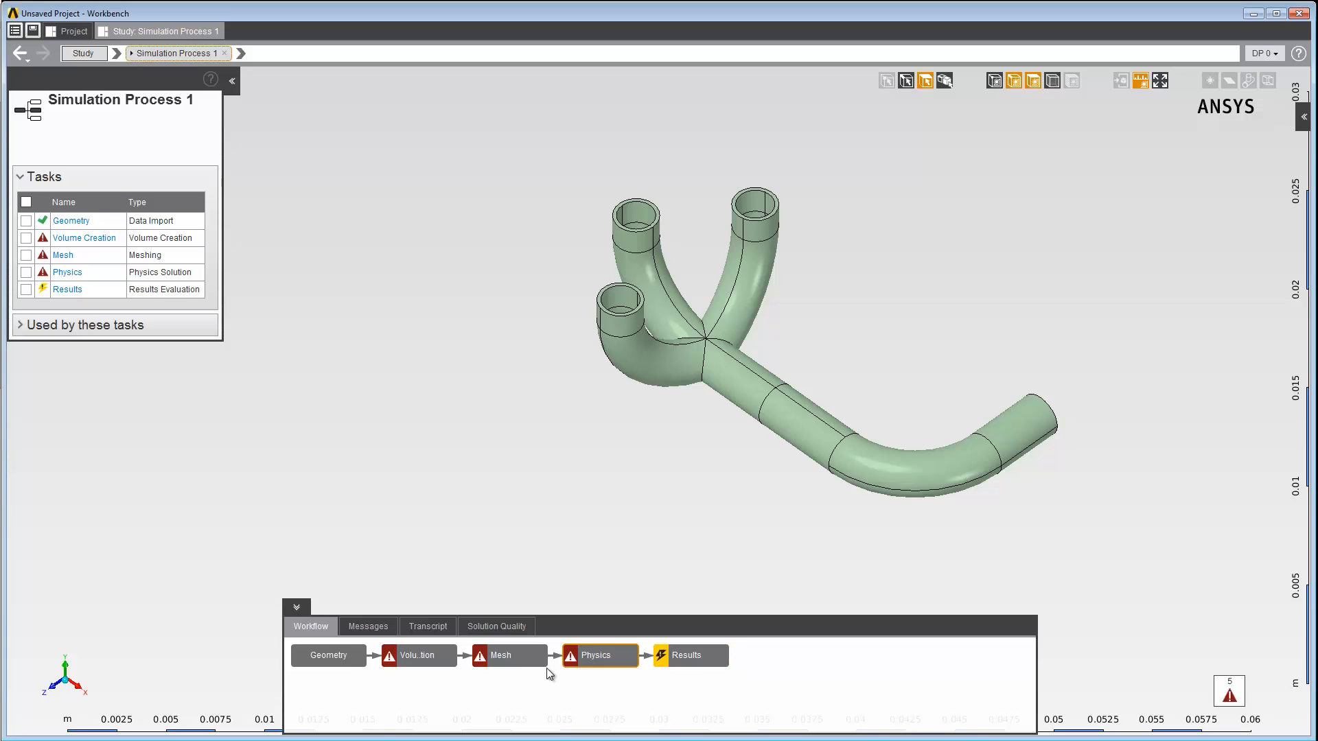
- Create the extracted volume's point inside the flow region and move it along Z to about 0.0052 m
left_click(341, 656)
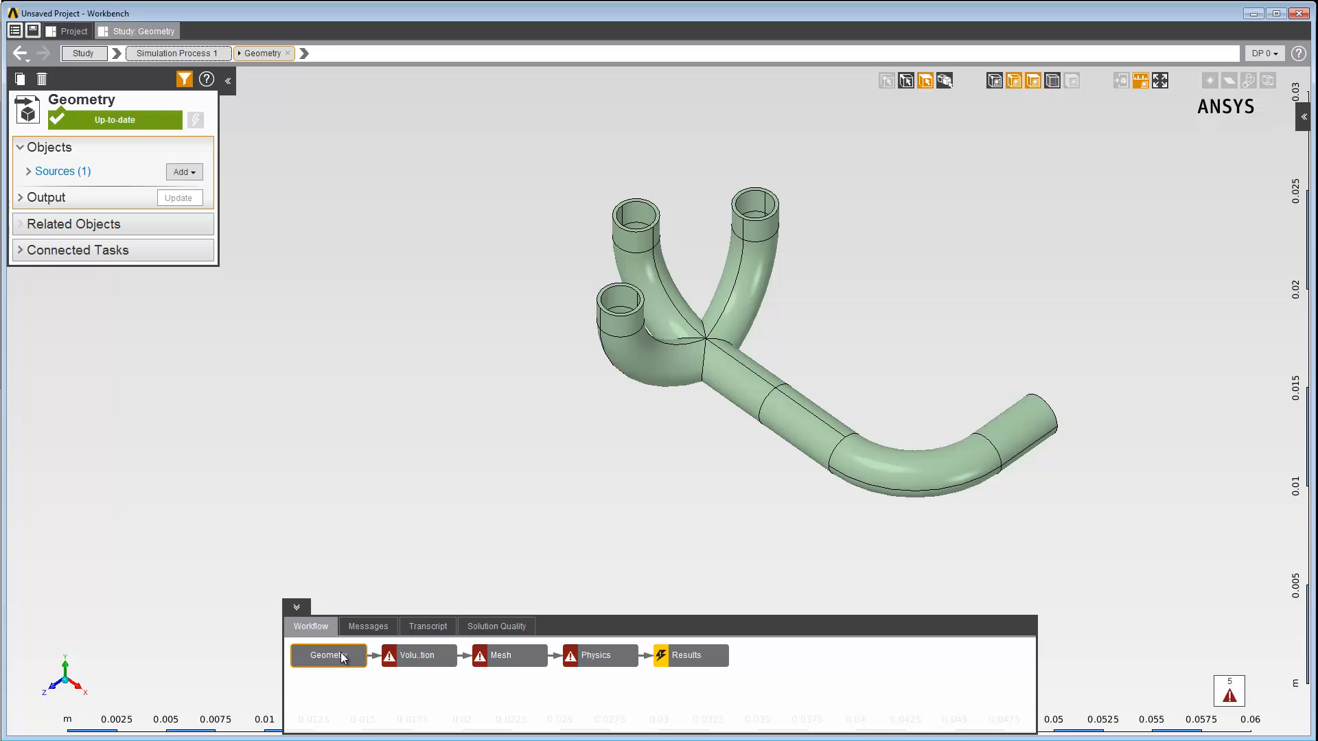
left_click(410, 656)
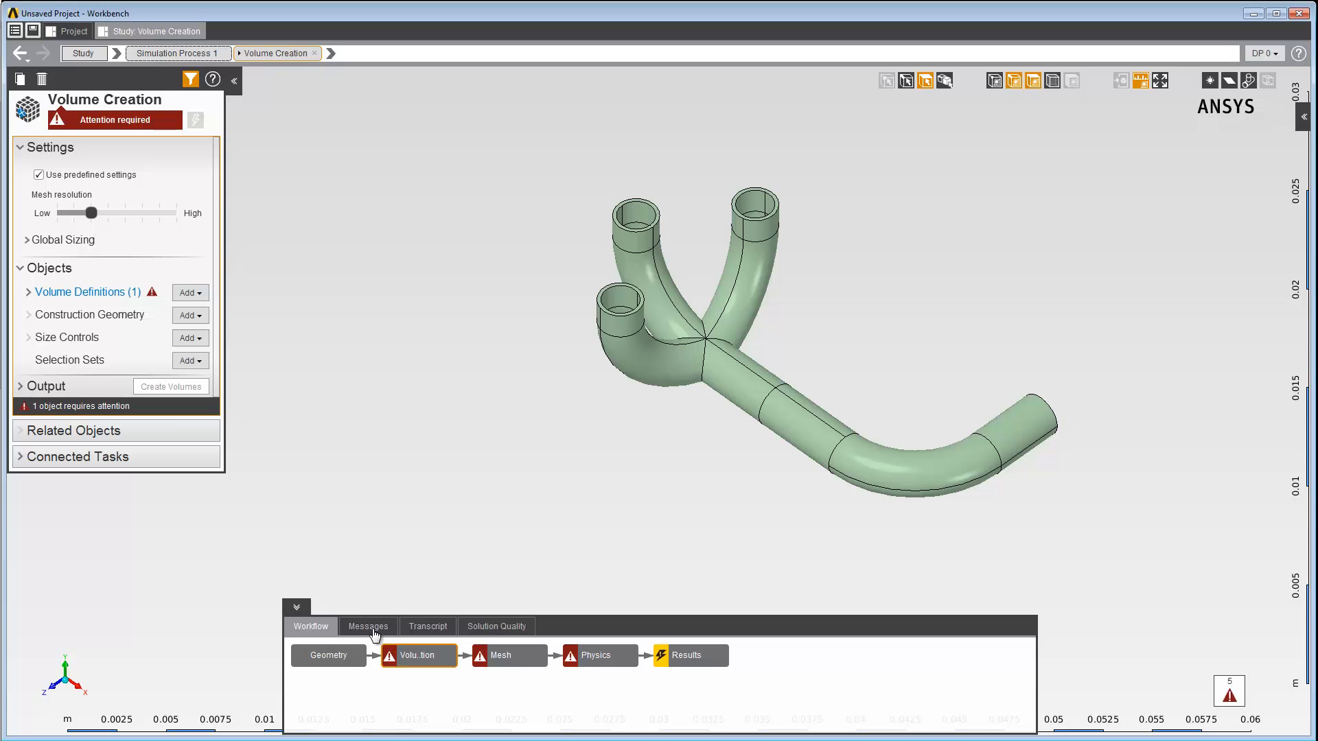
left_click(29, 294)
left_click(62, 312)
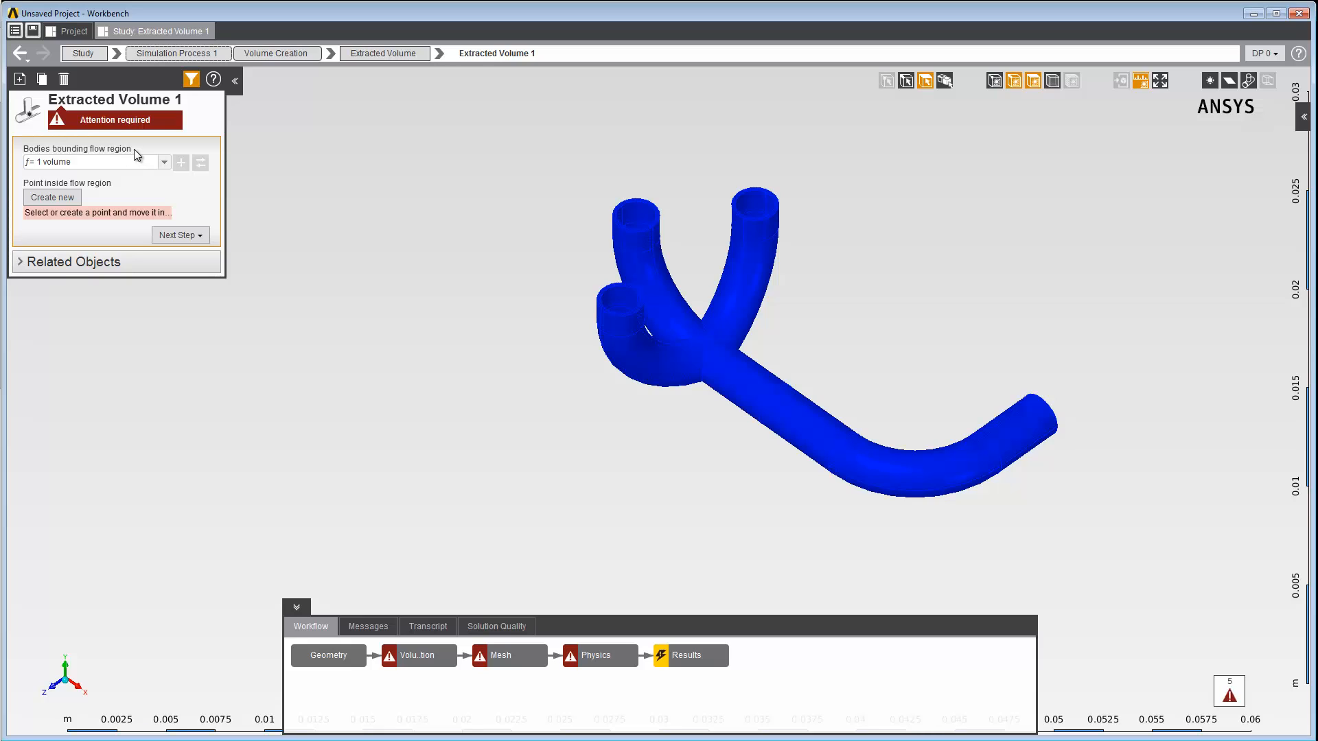
left_click(66, 197)
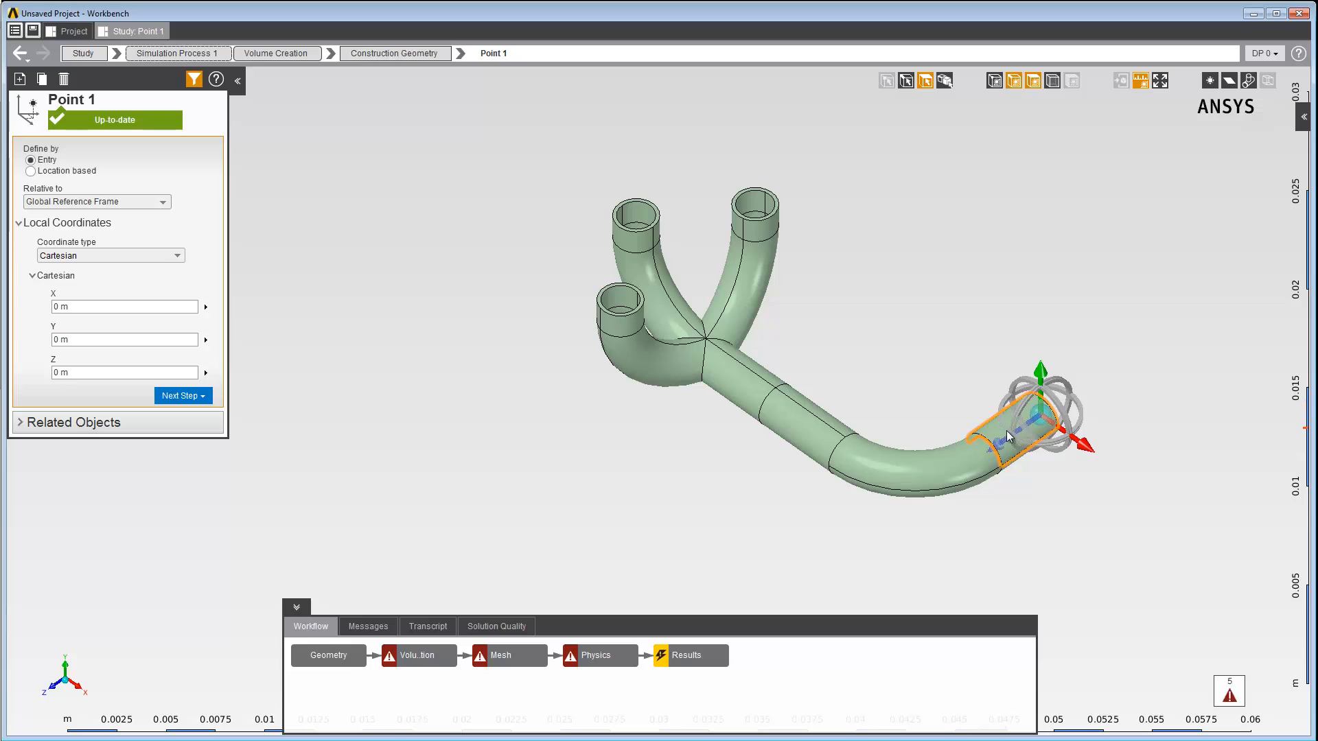
left_click_drag(1006, 438, 908, 553)
middle_click_drag(908, 553, 673, 588)
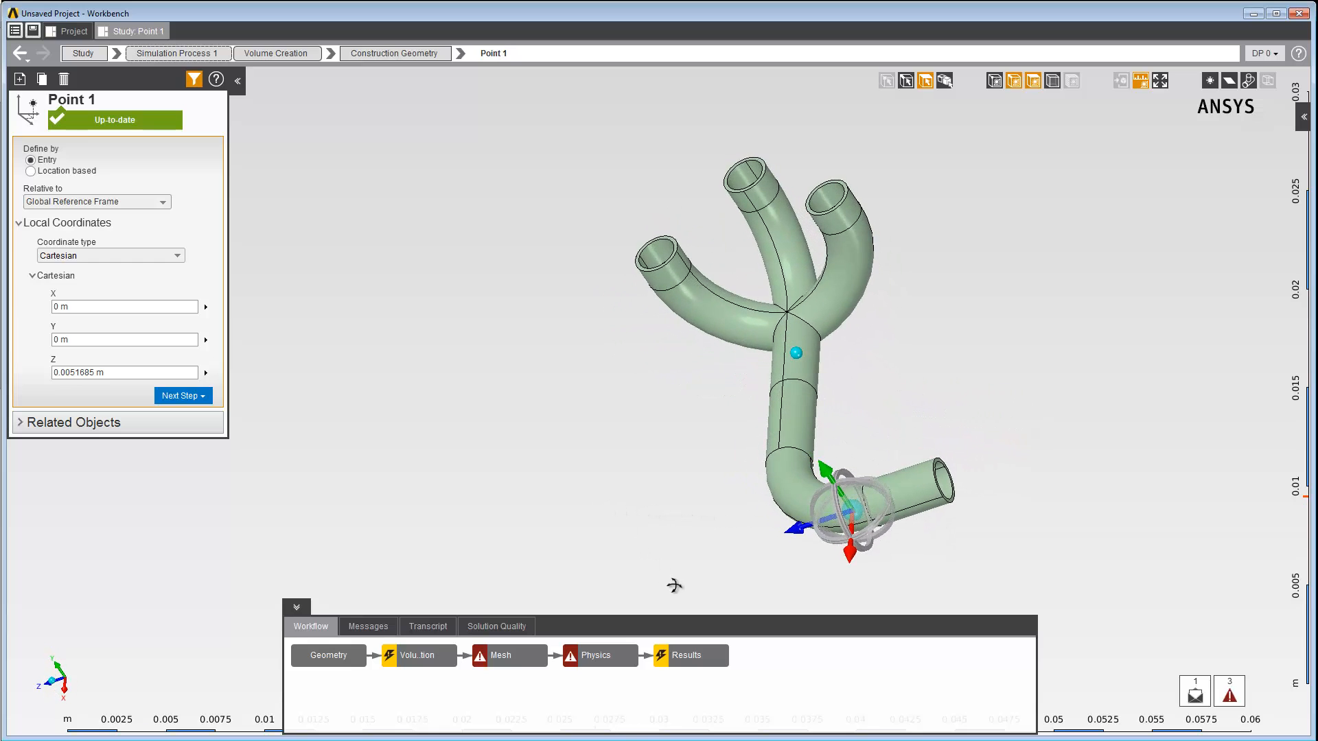
- Add a capping surface as construction geometry, using the four annular end faces of the manifold pipes
left_click(192, 396)
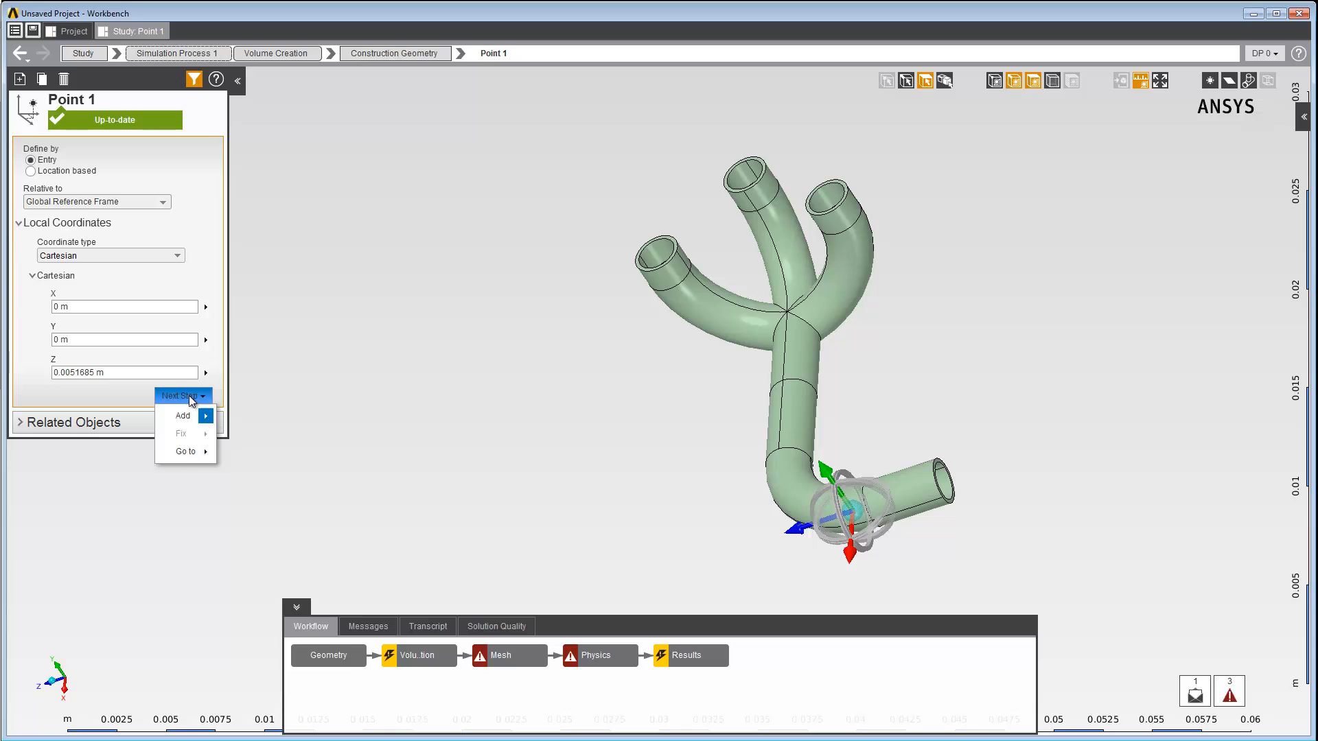
mouse_move(195, 420)
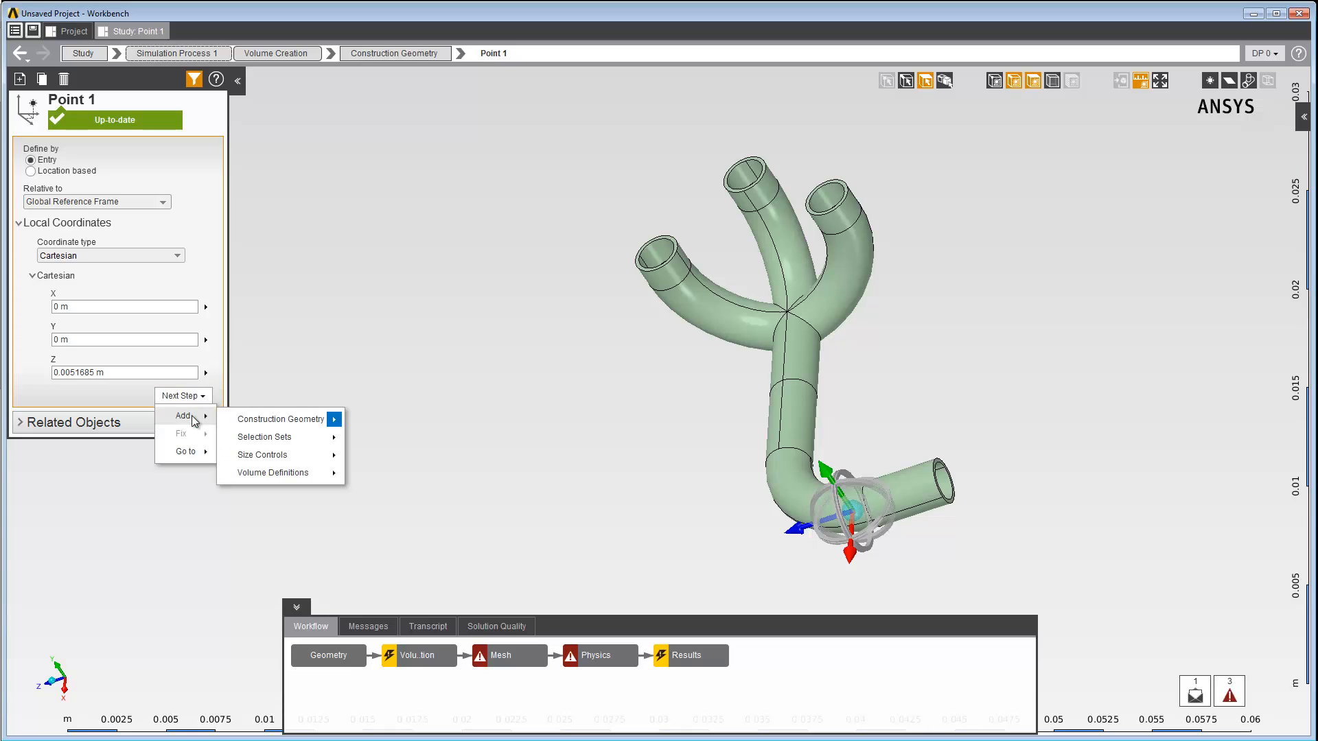
mouse_move(260, 420)
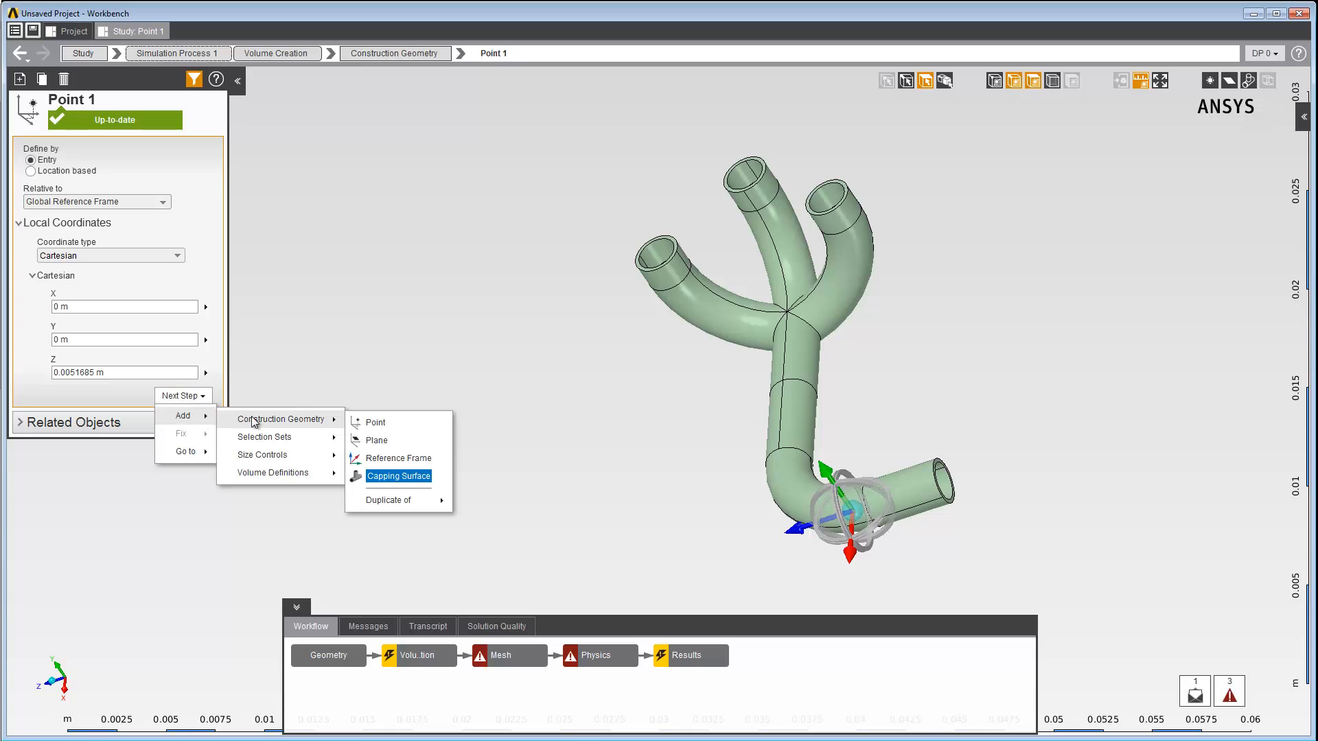
left_click(392, 480)
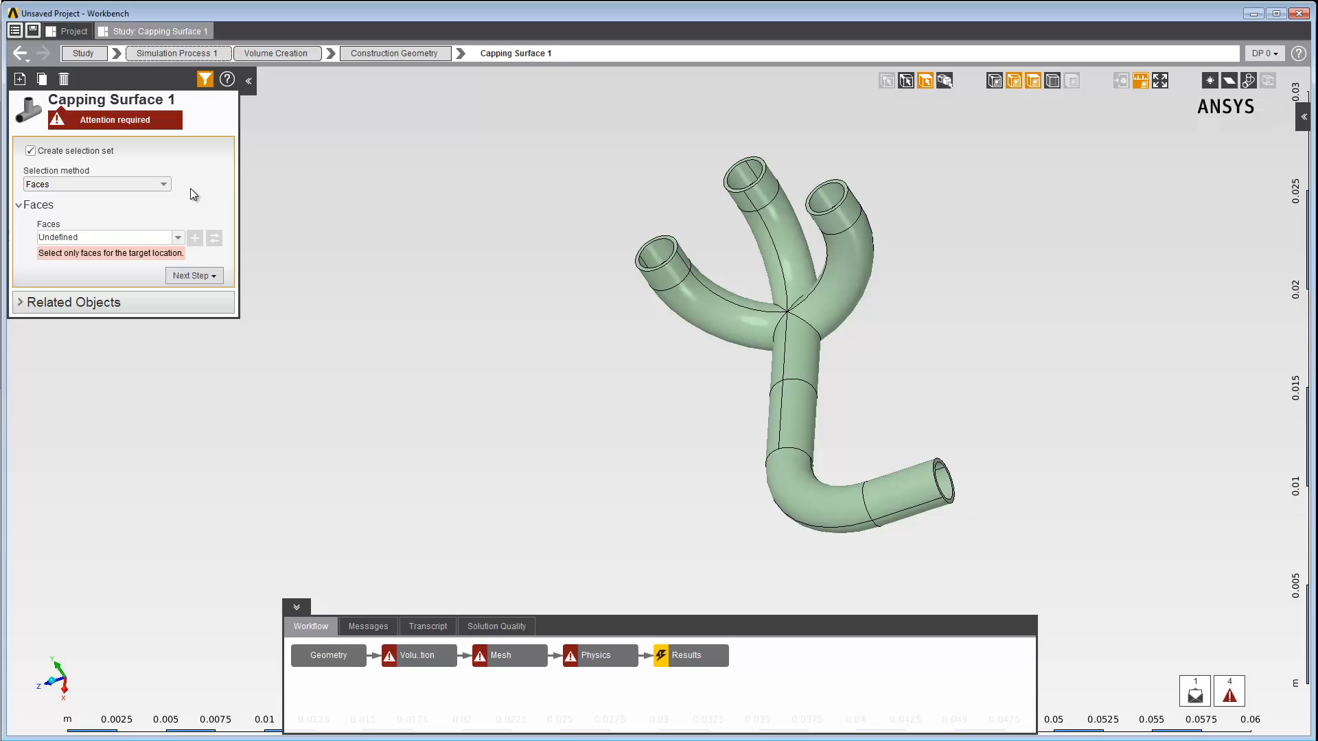
left_click(641, 259)
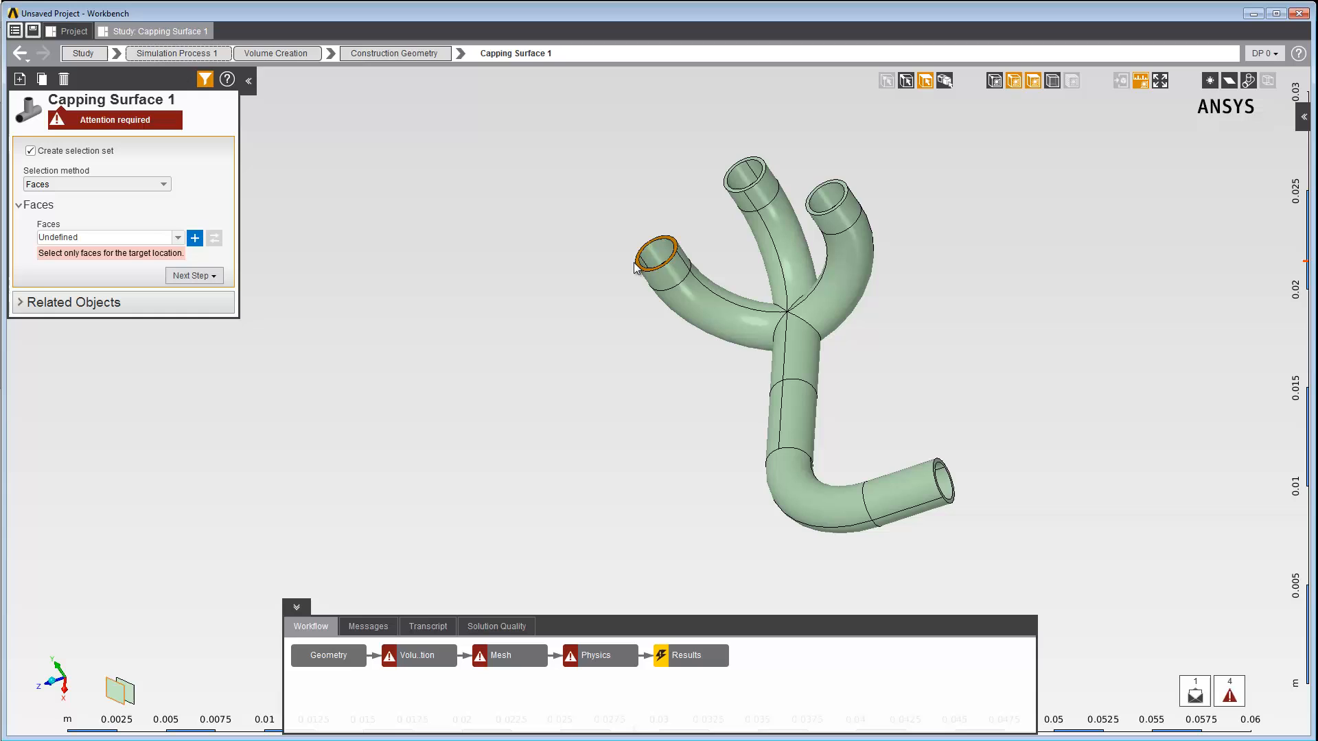
left_click(736, 196)
left_click(809, 211)
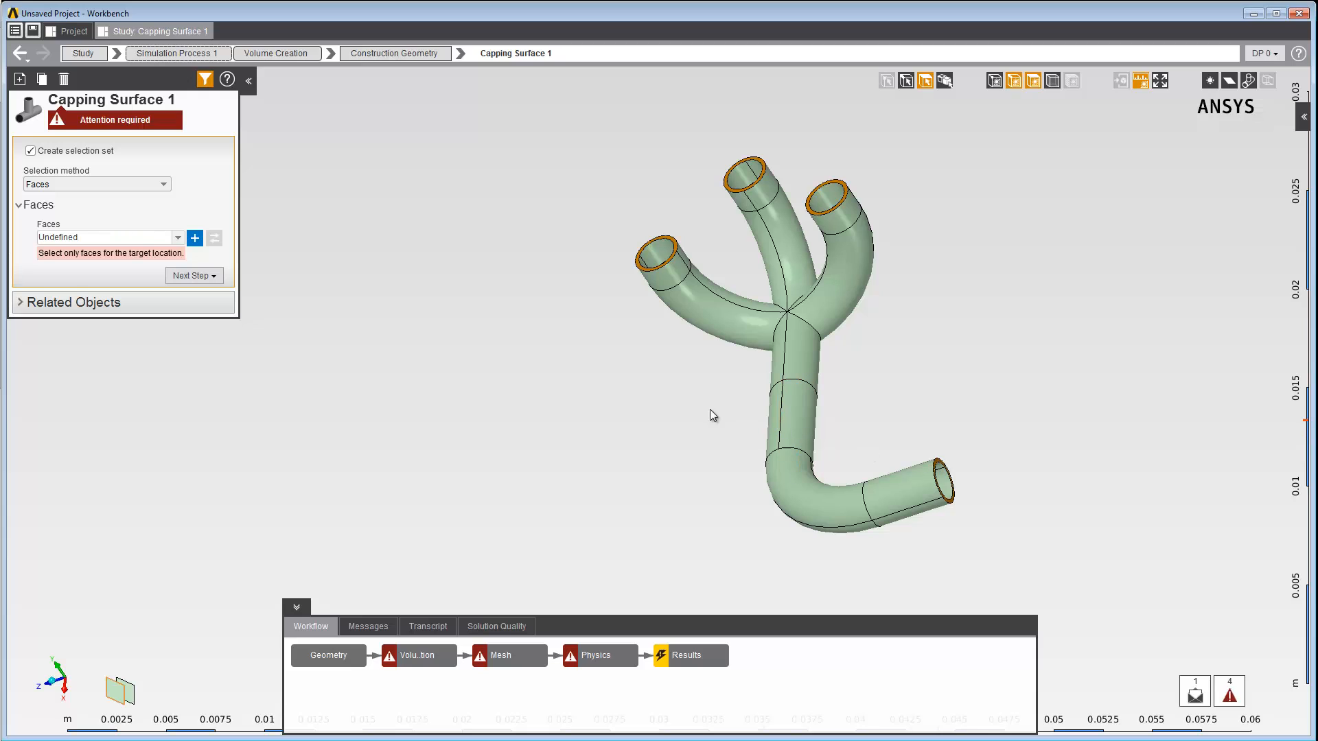
left_click(195, 239)
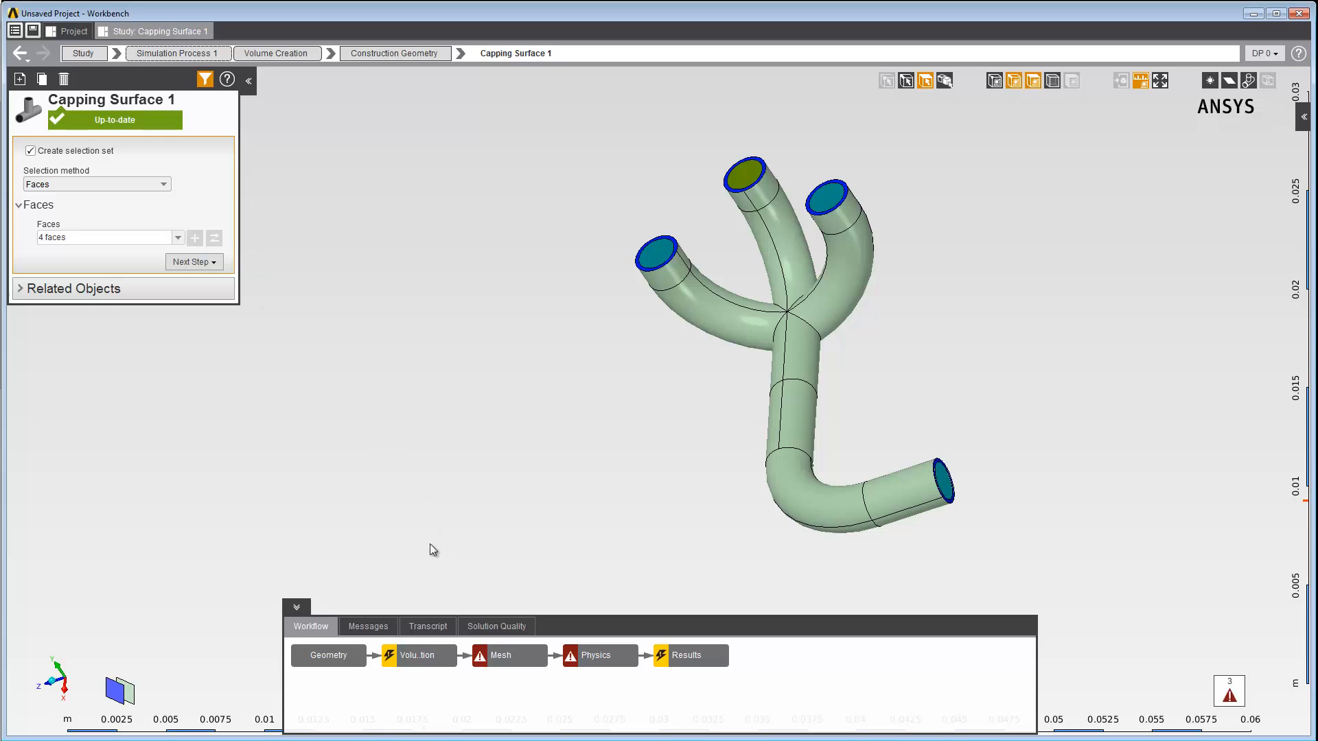
- Create the extracted flow volume in the Volume Creation task
left_click(421, 651)
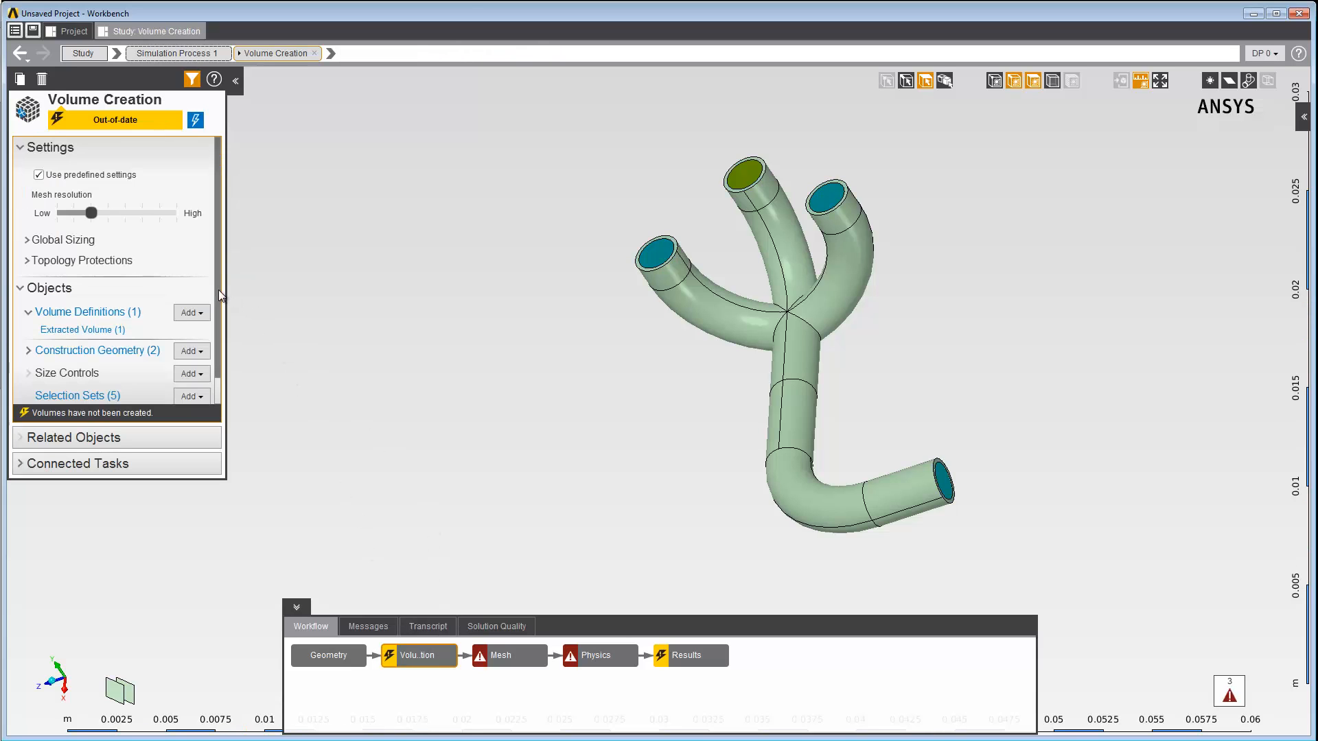
scroll(220, 295, "down", 1)
left_click(173, 393)
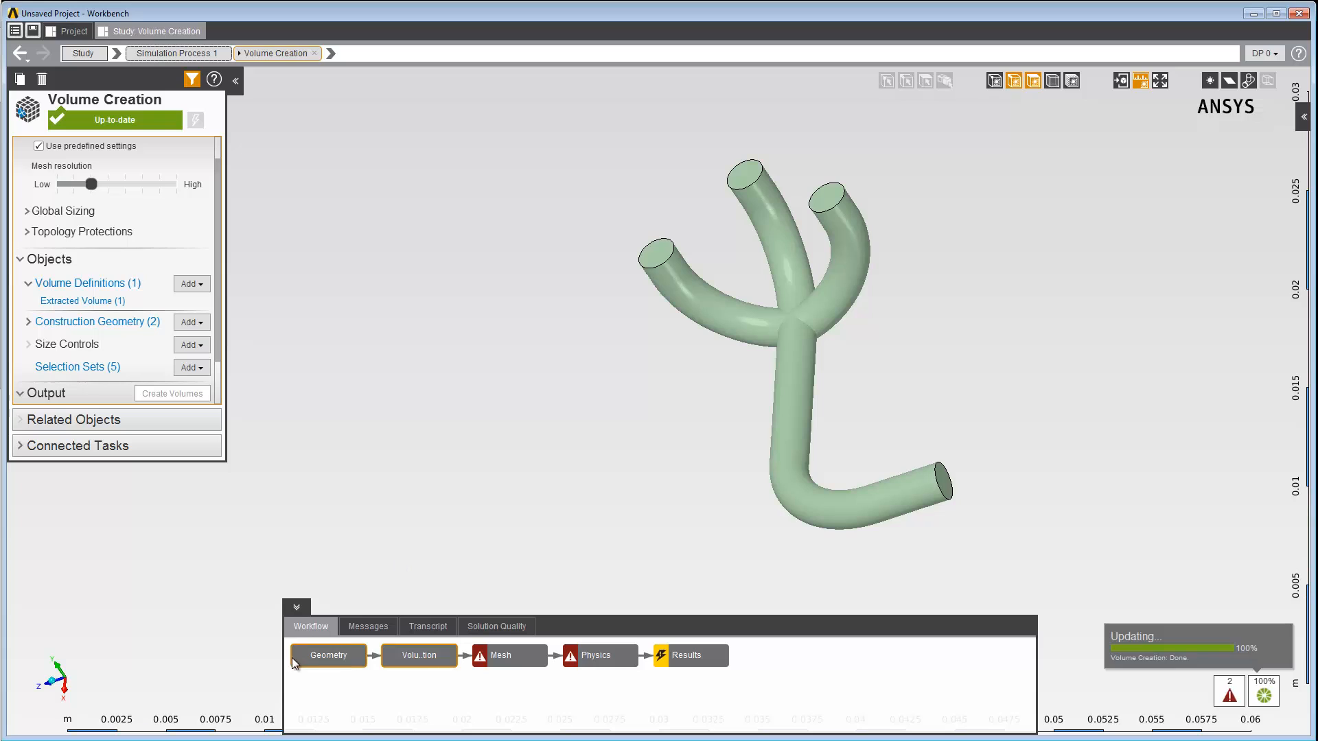
- Assign the mesh inflation control to the flow volume's outer wall face and update the Mesh task
left_click(494, 663)
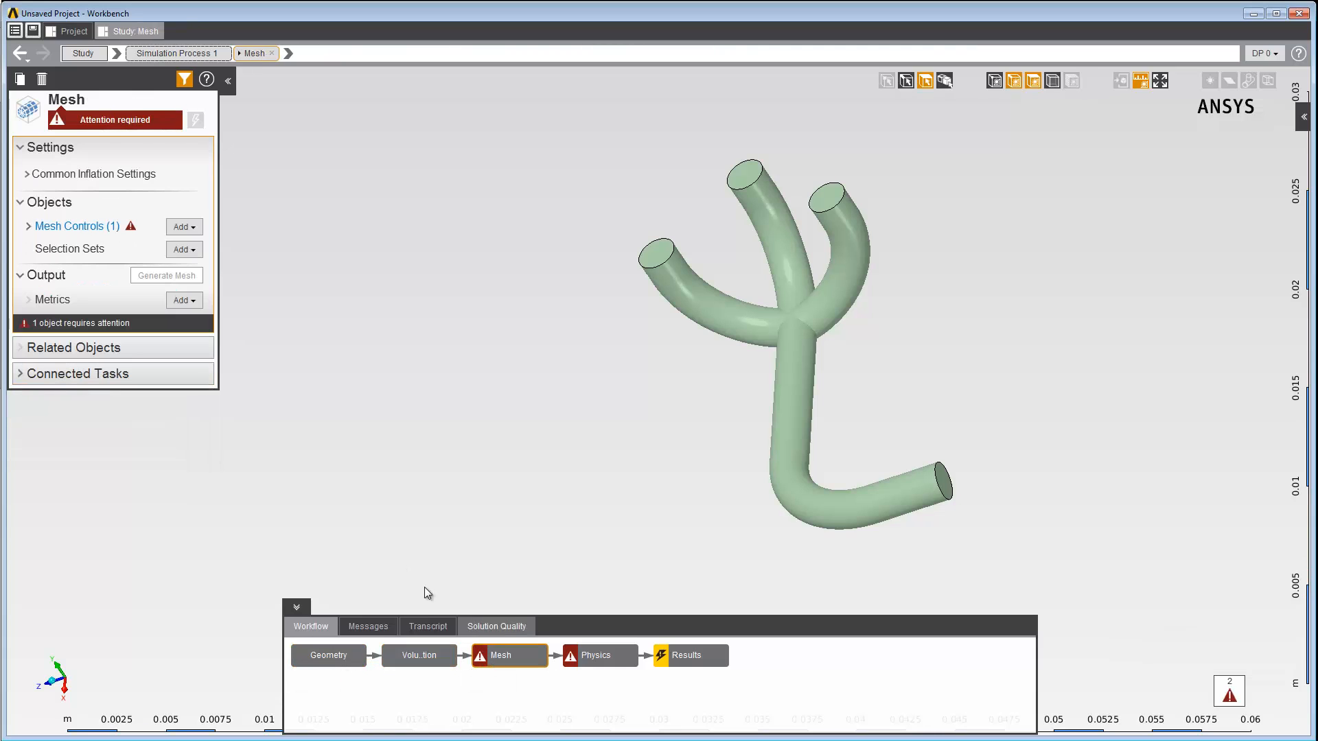
left_click(28, 227)
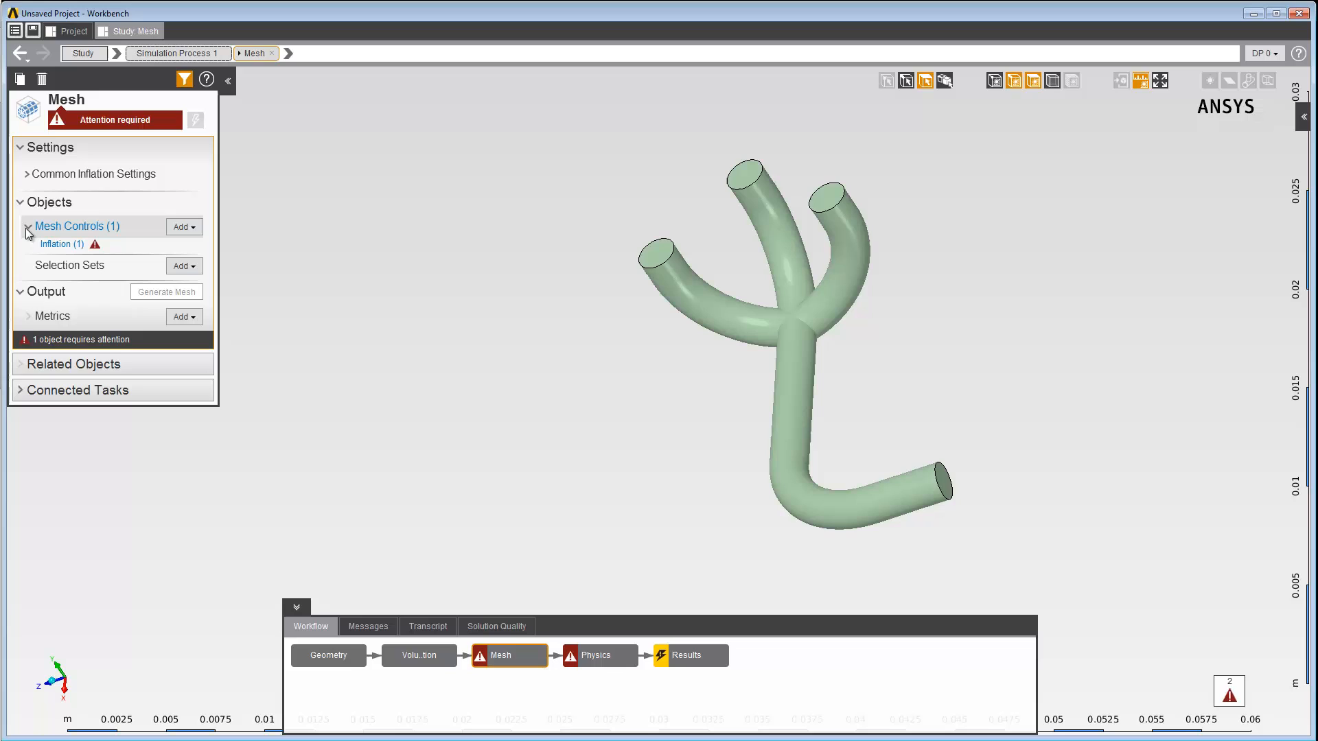
left_click(62, 245)
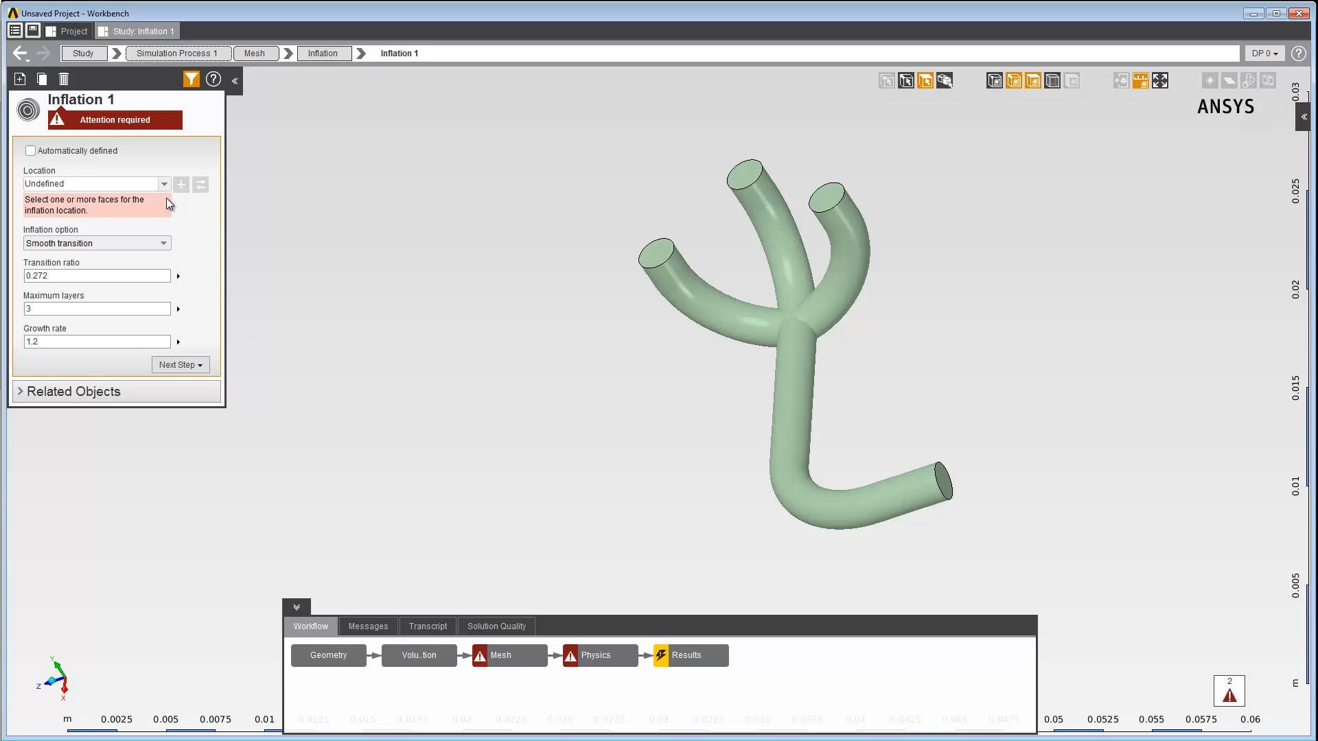
left_click(790, 361)
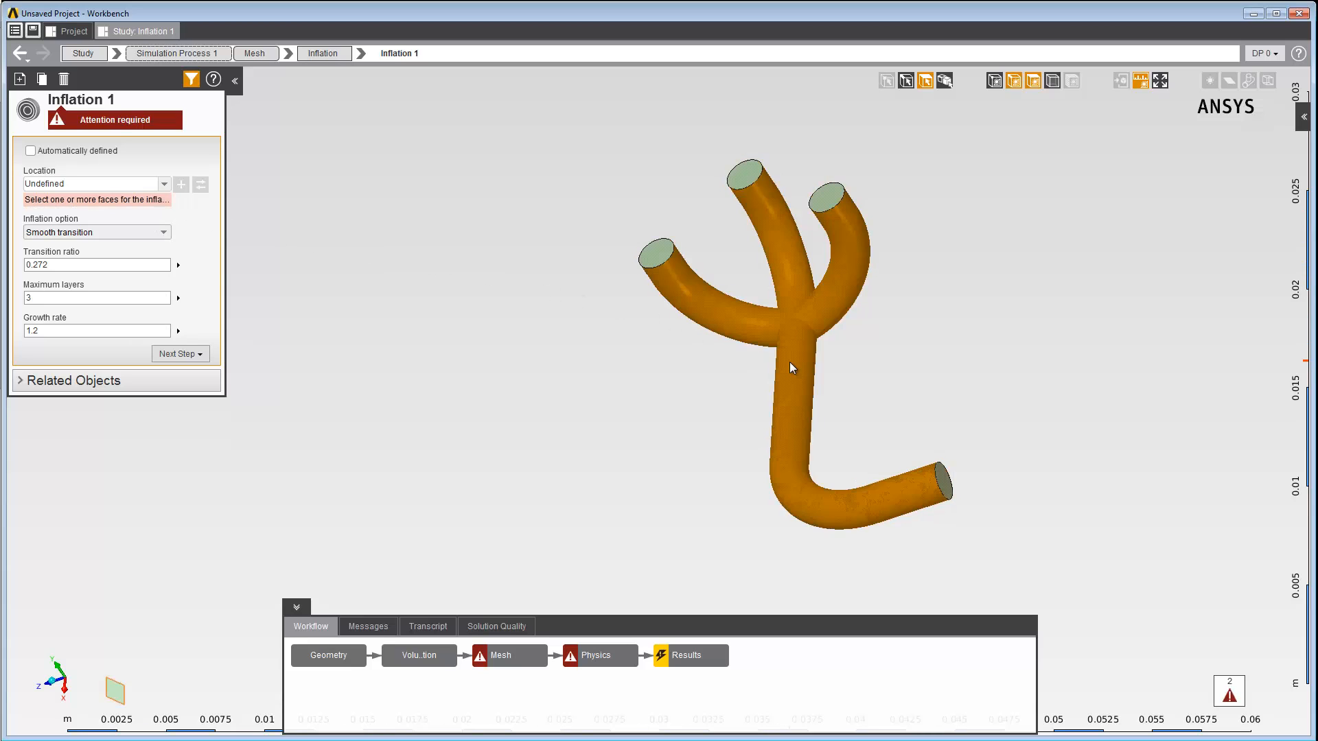
left_click(184, 189)
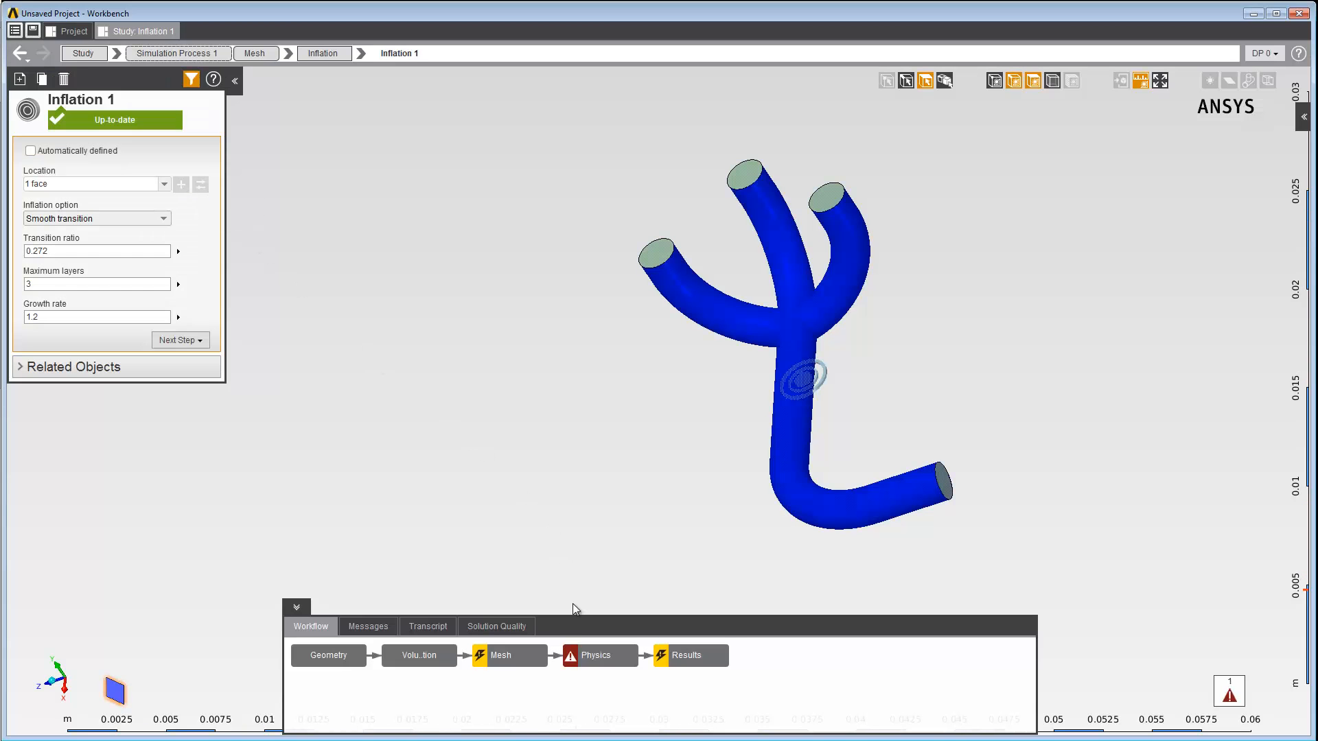
right_click(526, 654)
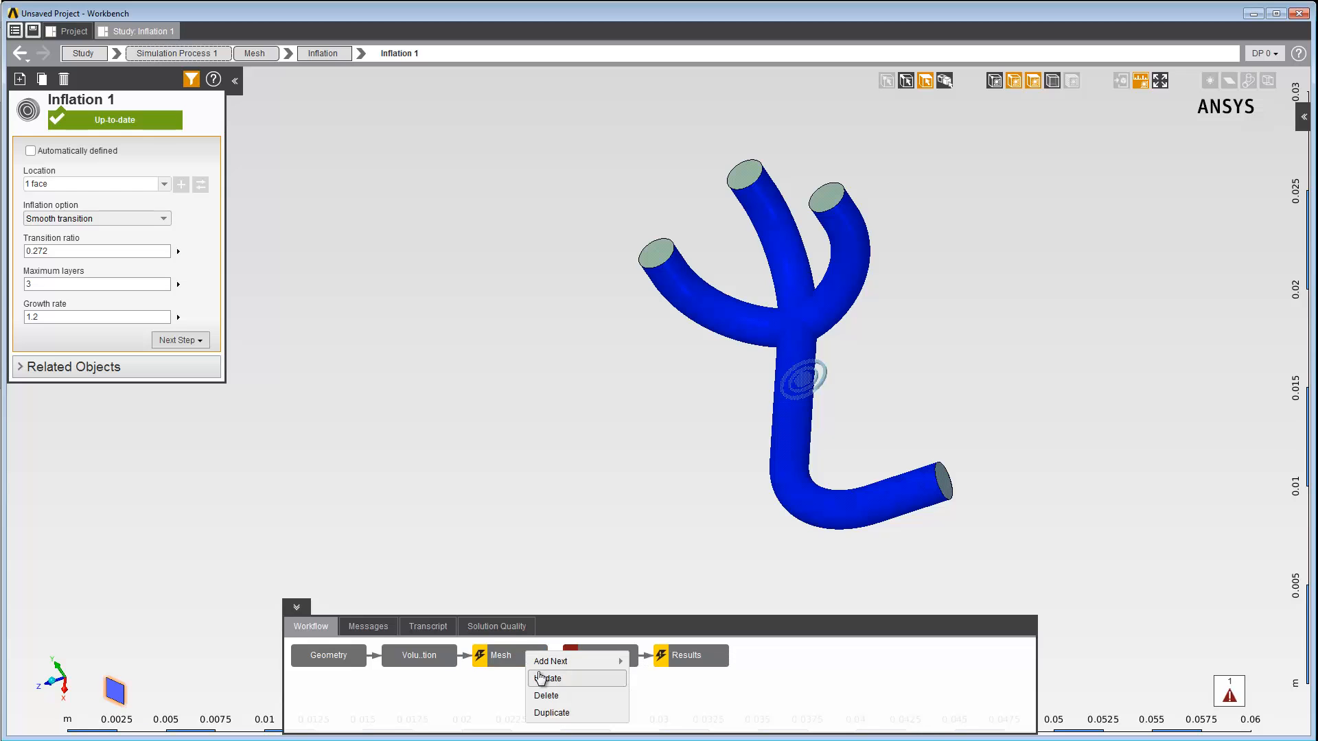
left_click(547, 678)
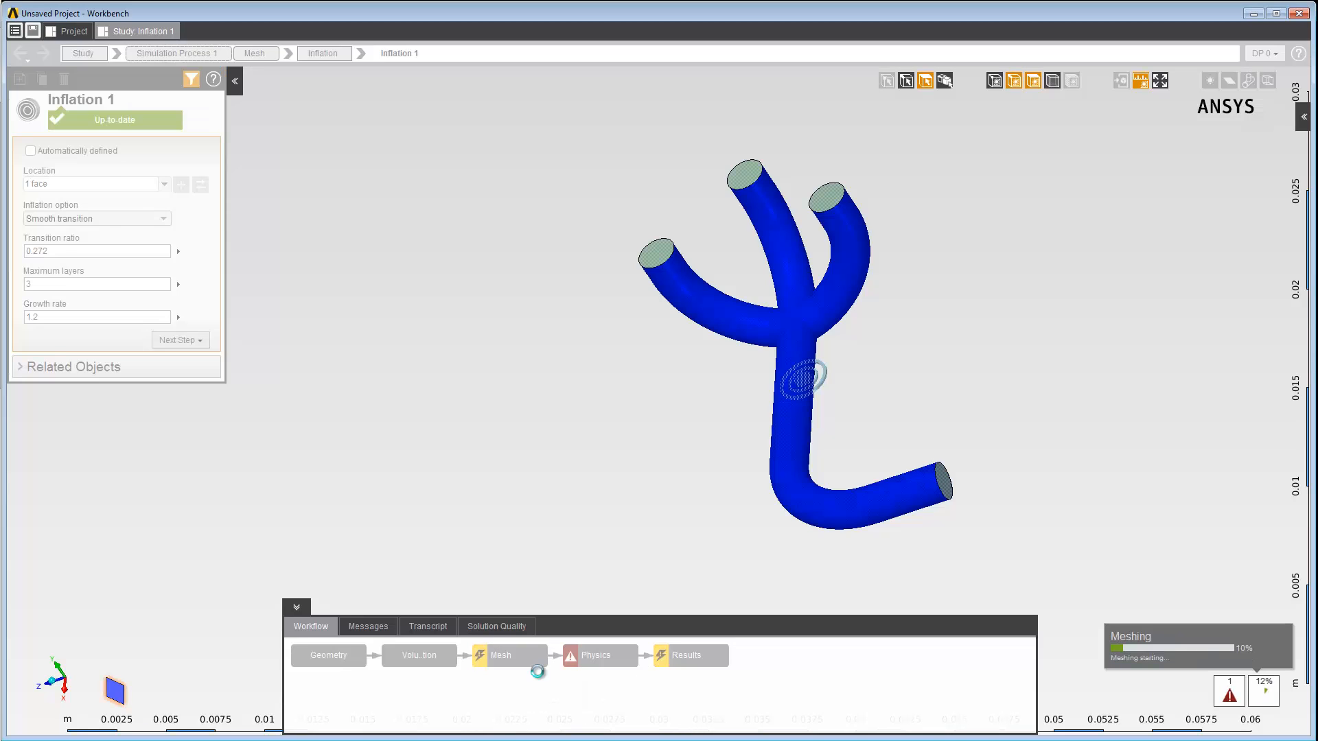
- Change the fluid region's material assignment in the Physics task to Water (Material Samples) and expand its properties
left_click(586, 660)
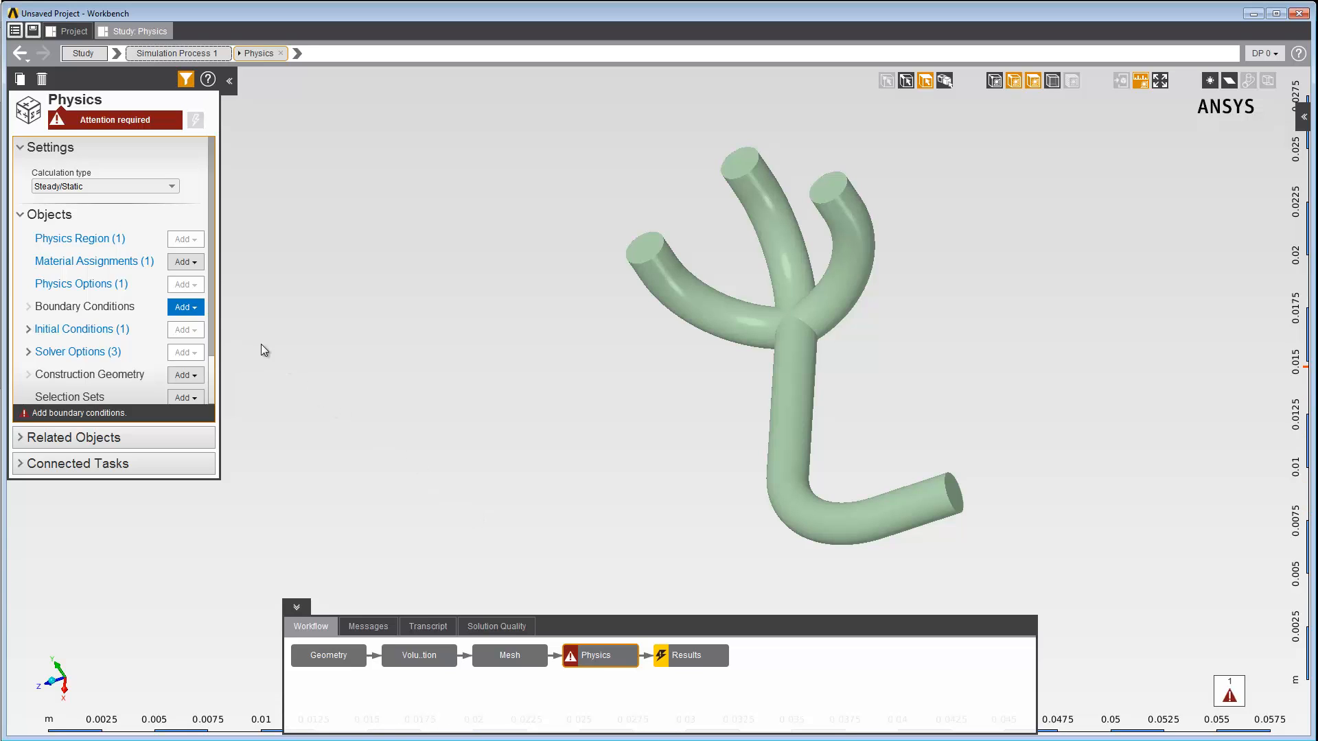
left_click(122, 238)
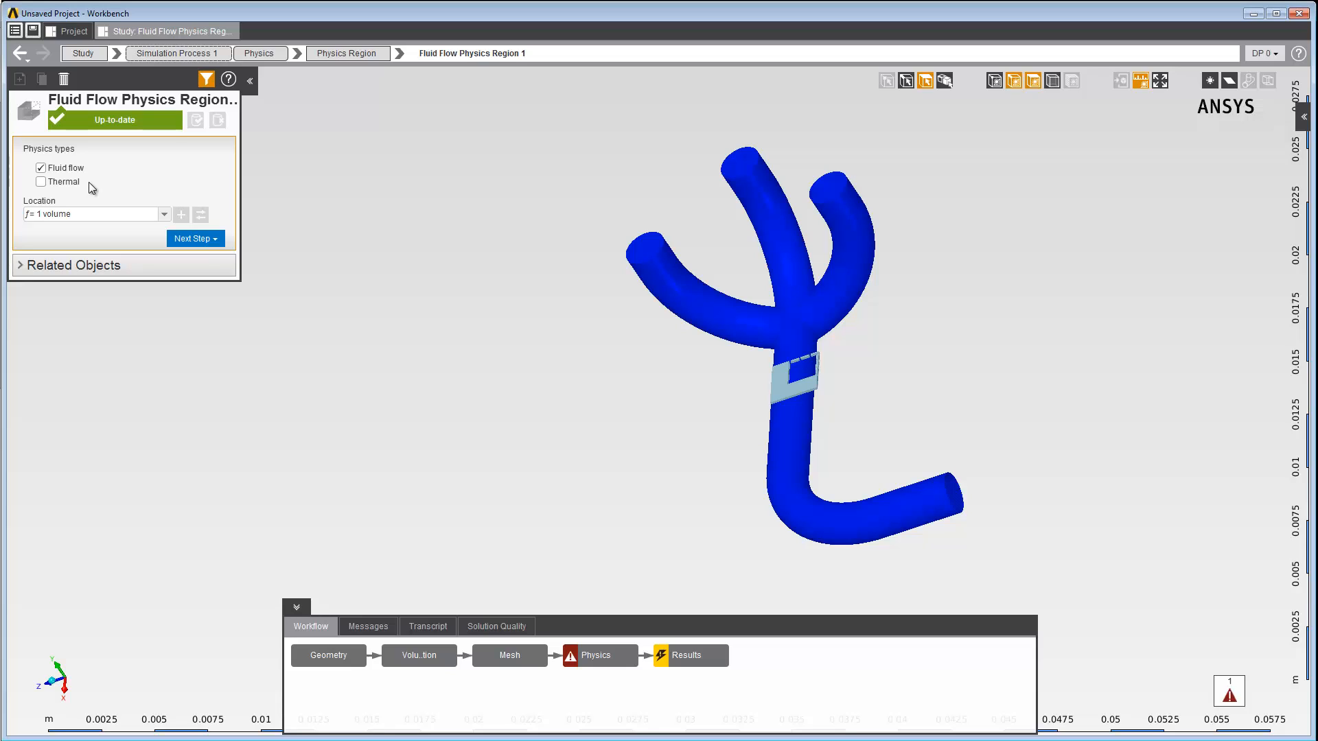
left_click(583, 661)
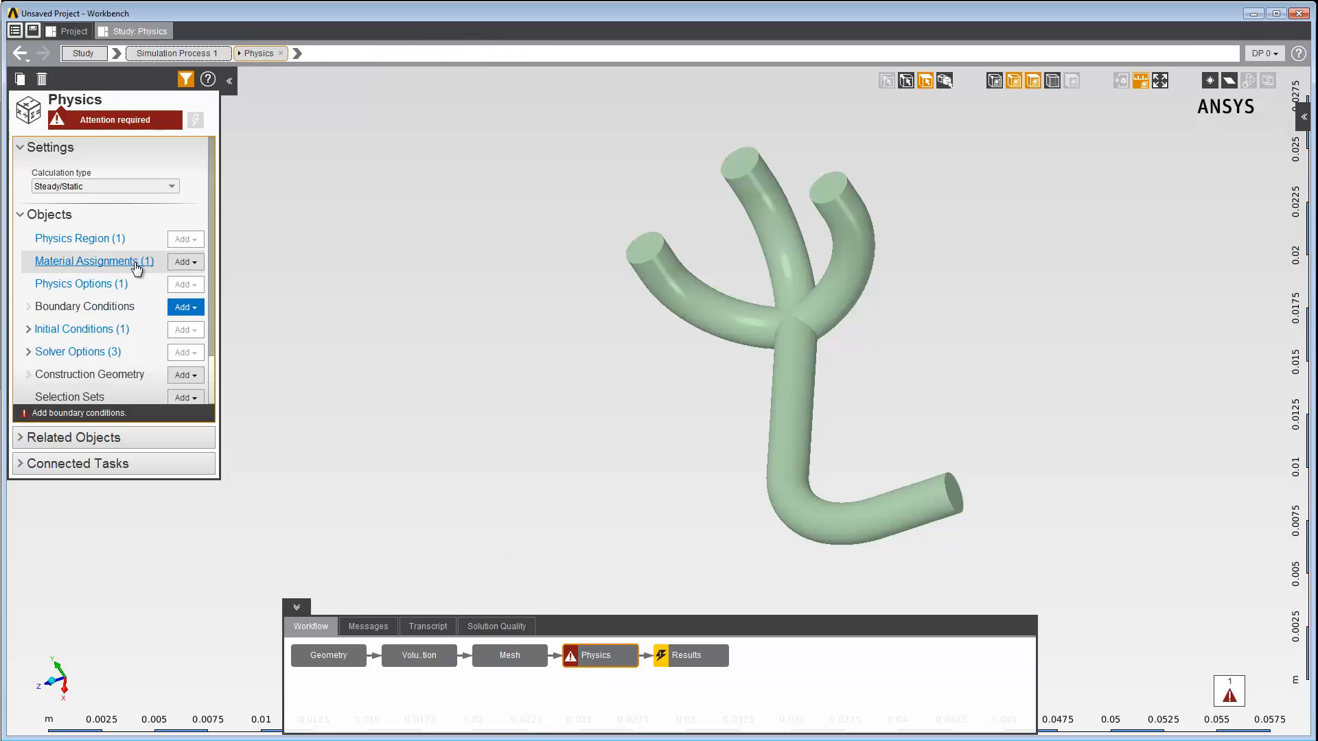
left_click(136, 266)
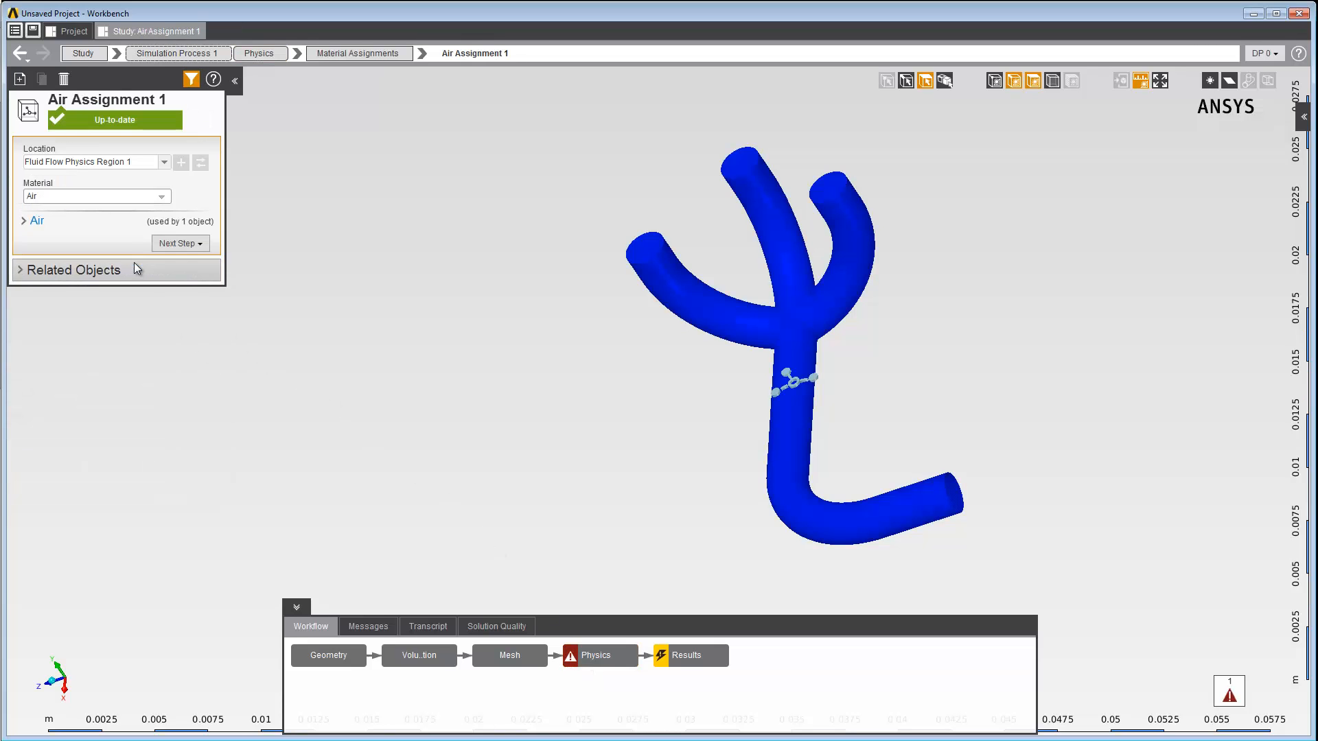
left_click(81, 197)
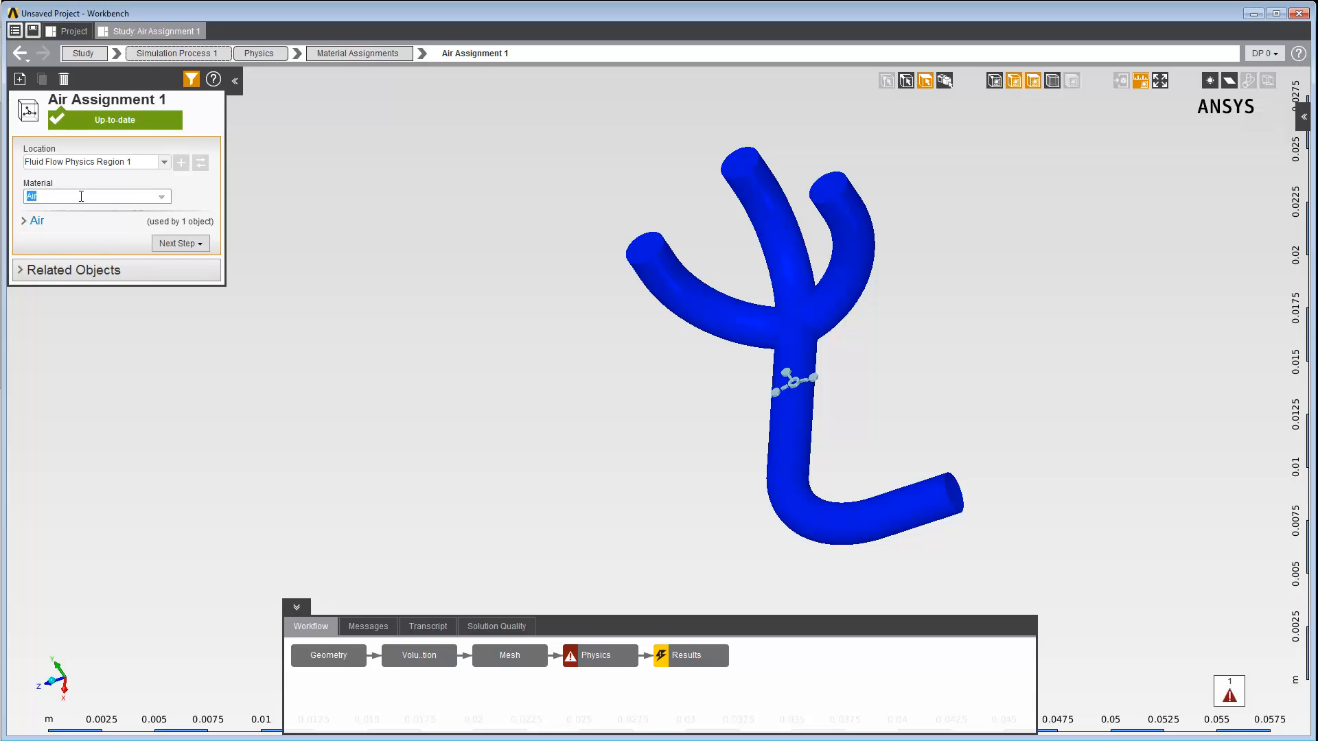
left_click(81, 196)
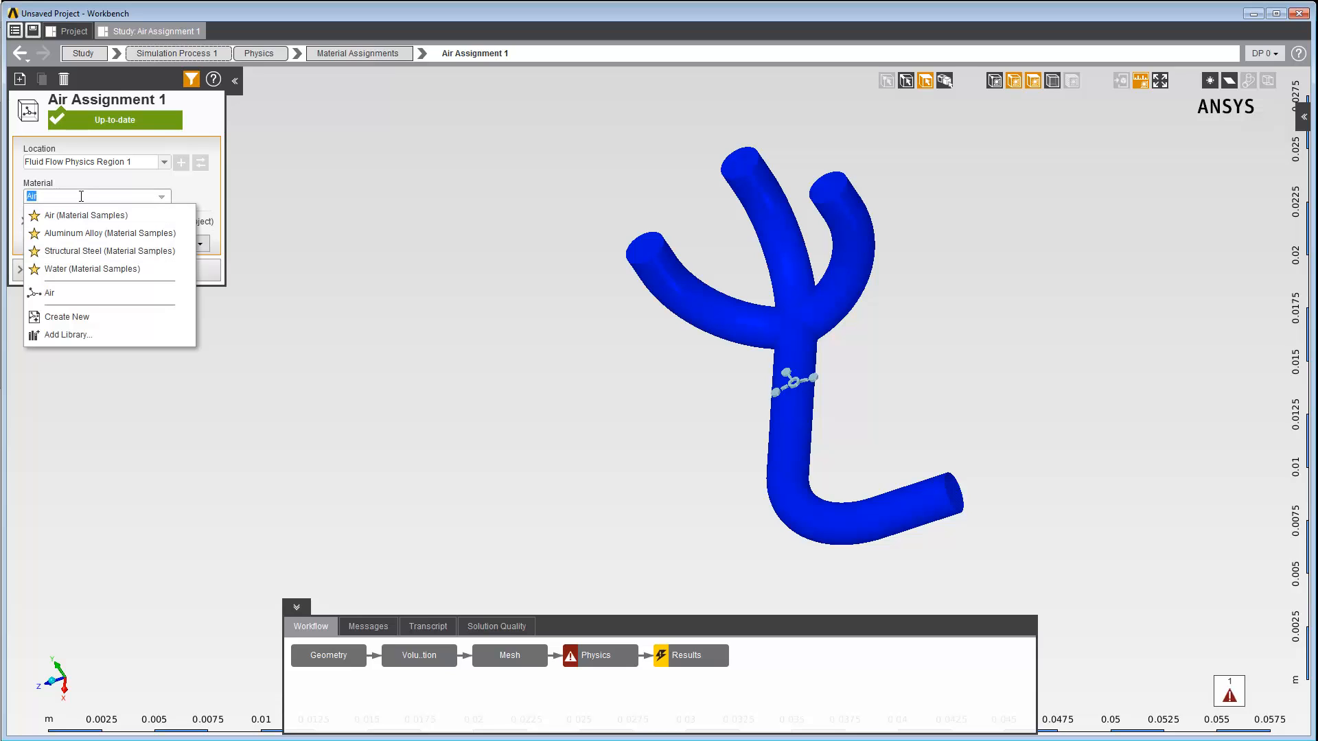
left_click(81, 267)
left_click(23, 221)
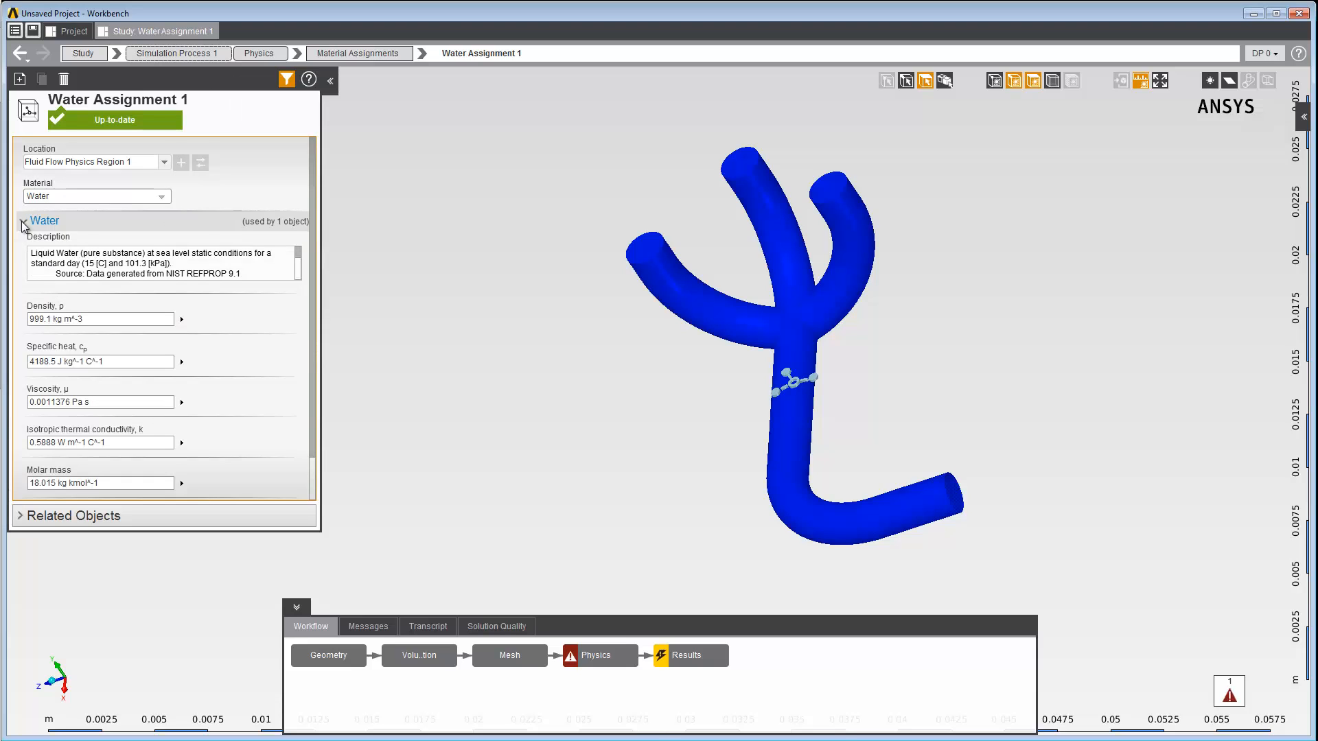
- Add a velocity inlet on the leftmost branch's end face in the Physics task, with 5 m s^-1 magnitude normal to the boundary
left_click(597, 658)
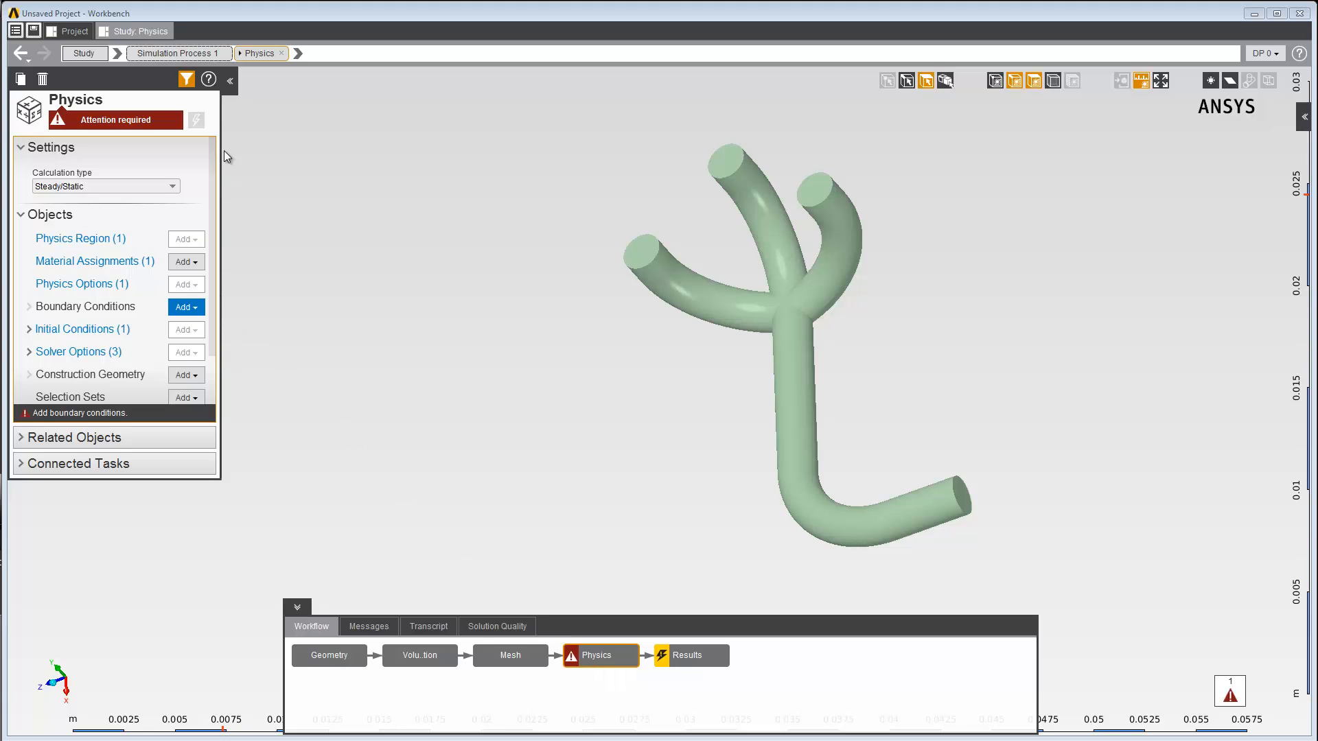
left_click(230, 83)
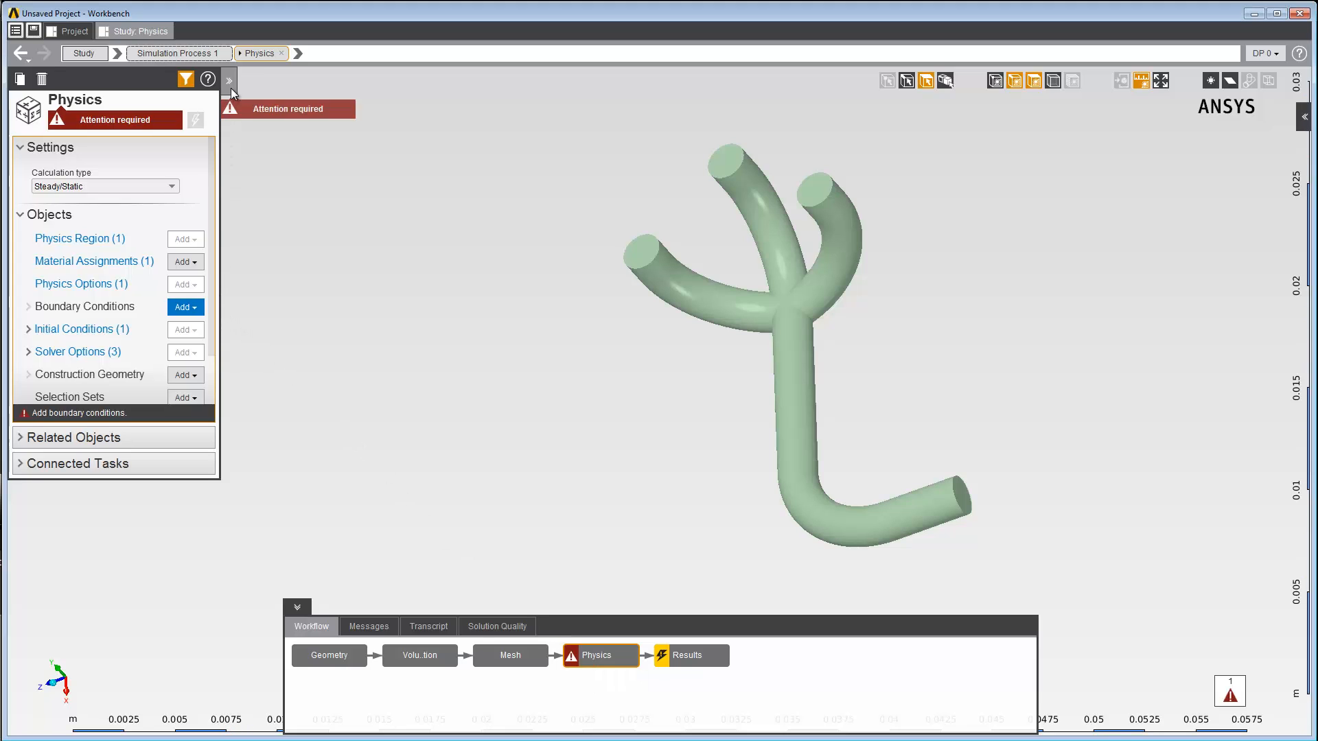
left_click(639, 259)
right_click(638, 259)
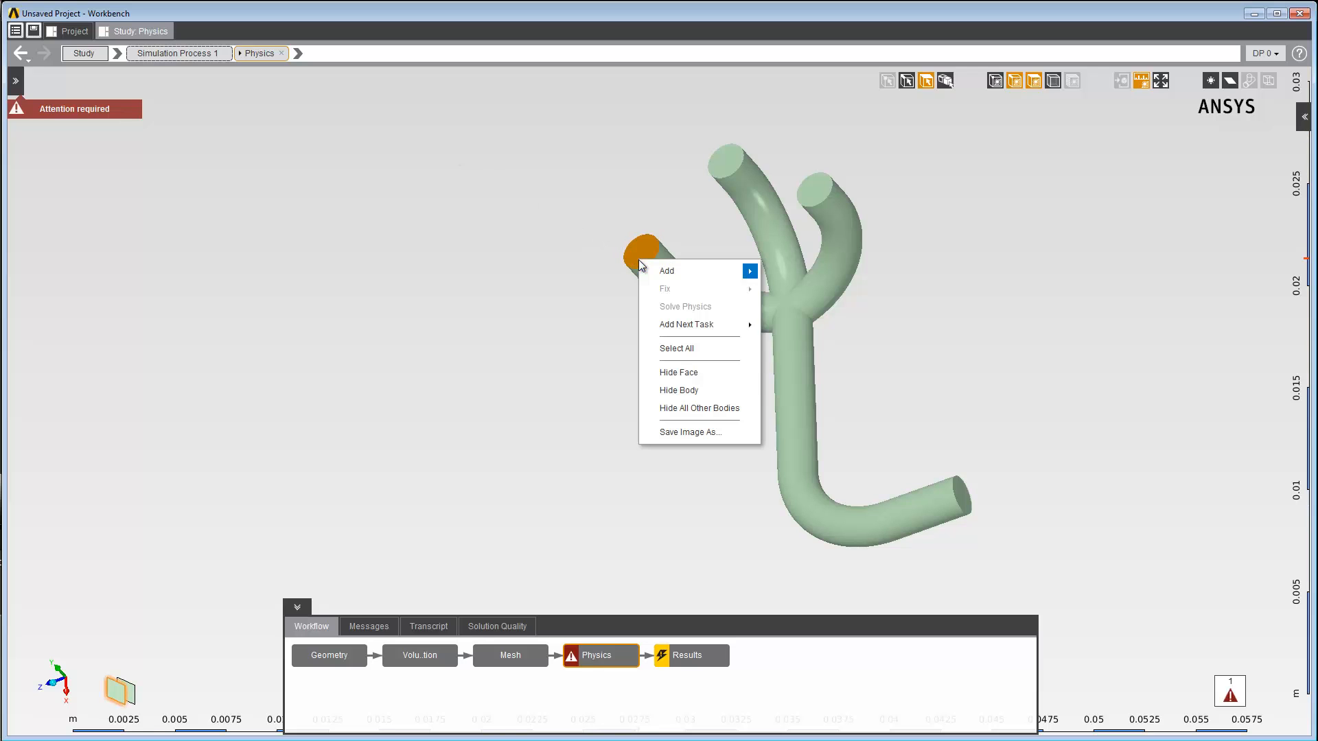
mouse_move(699, 270)
mouse_move(782, 275)
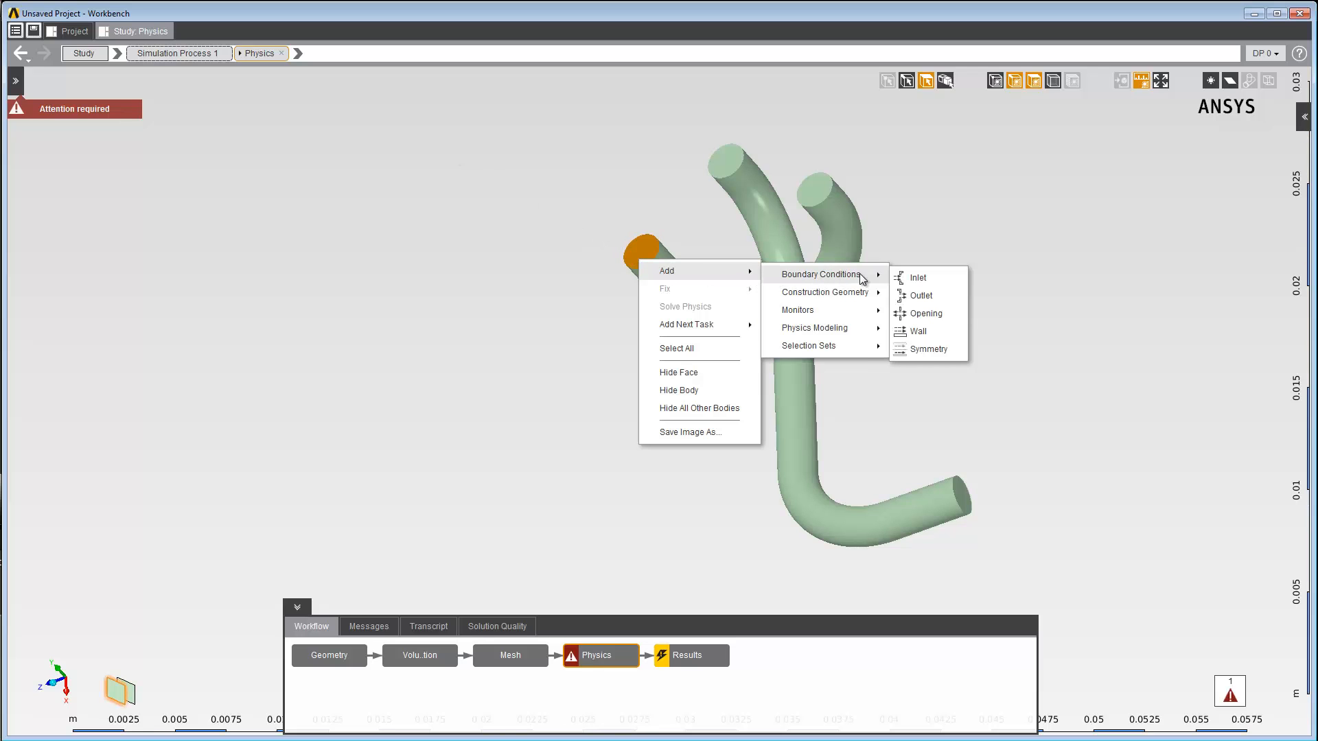
left_click(905, 273)
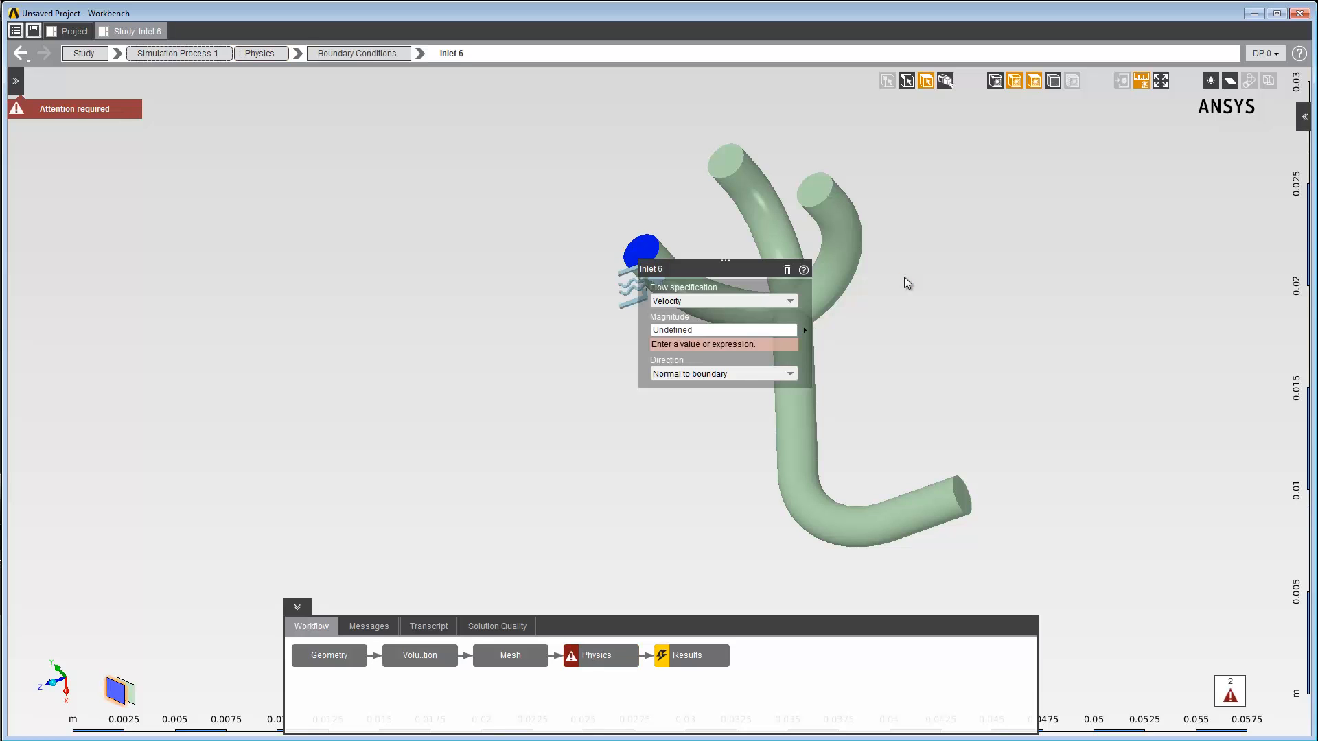
left_click(700, 328)
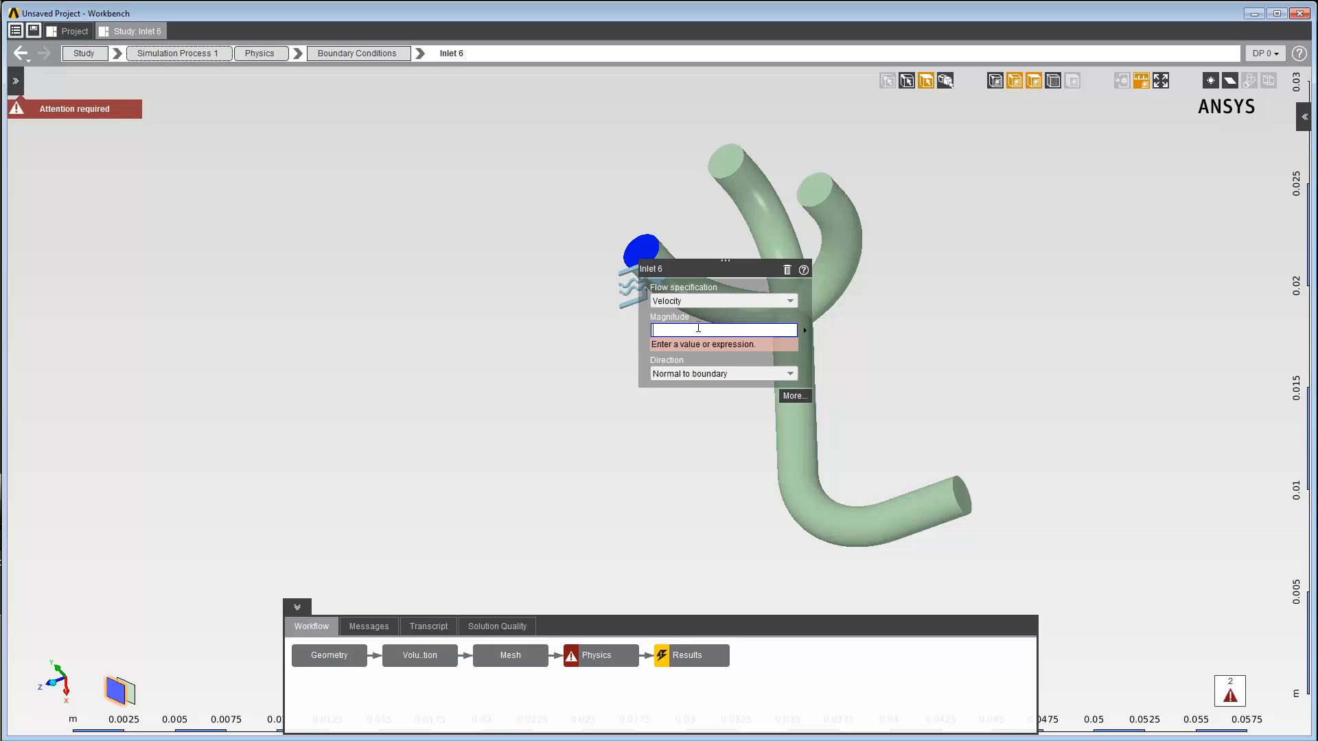
type("5")
key("Return")
left_click(611, 335)
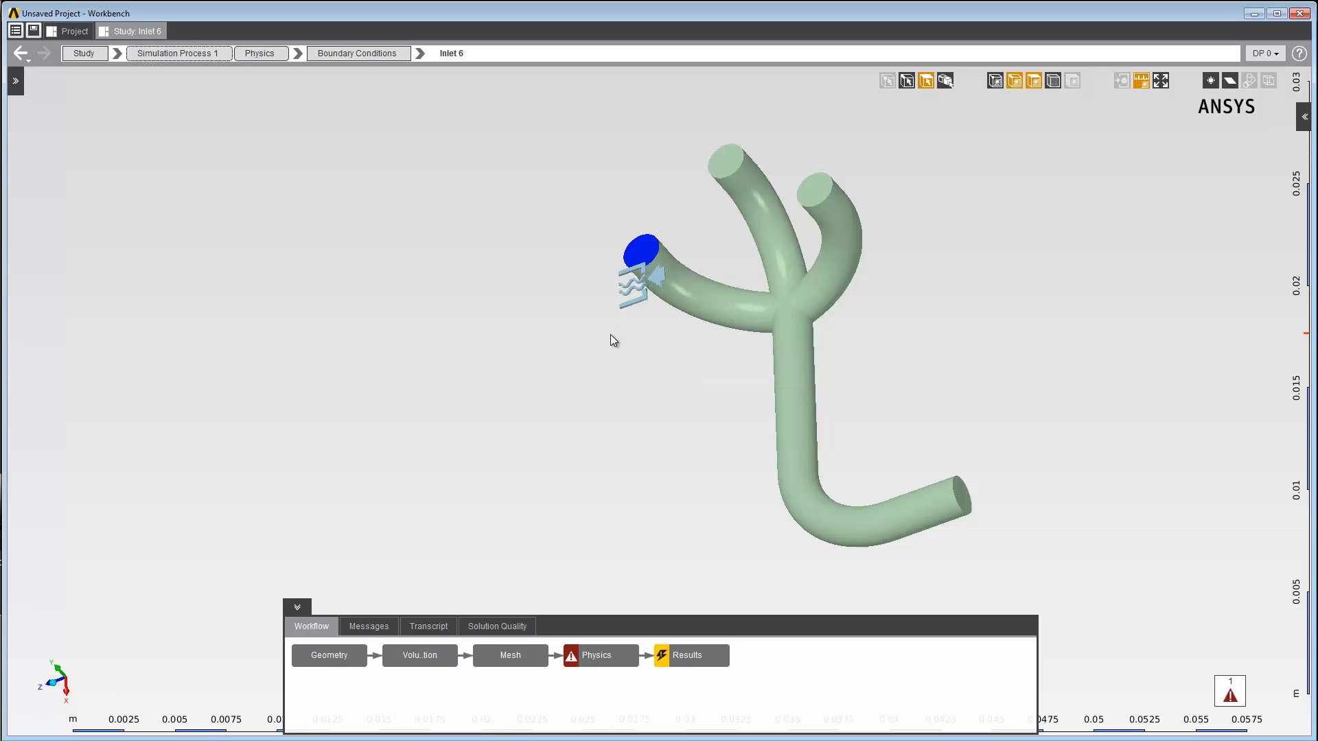
left_click(629, 303)
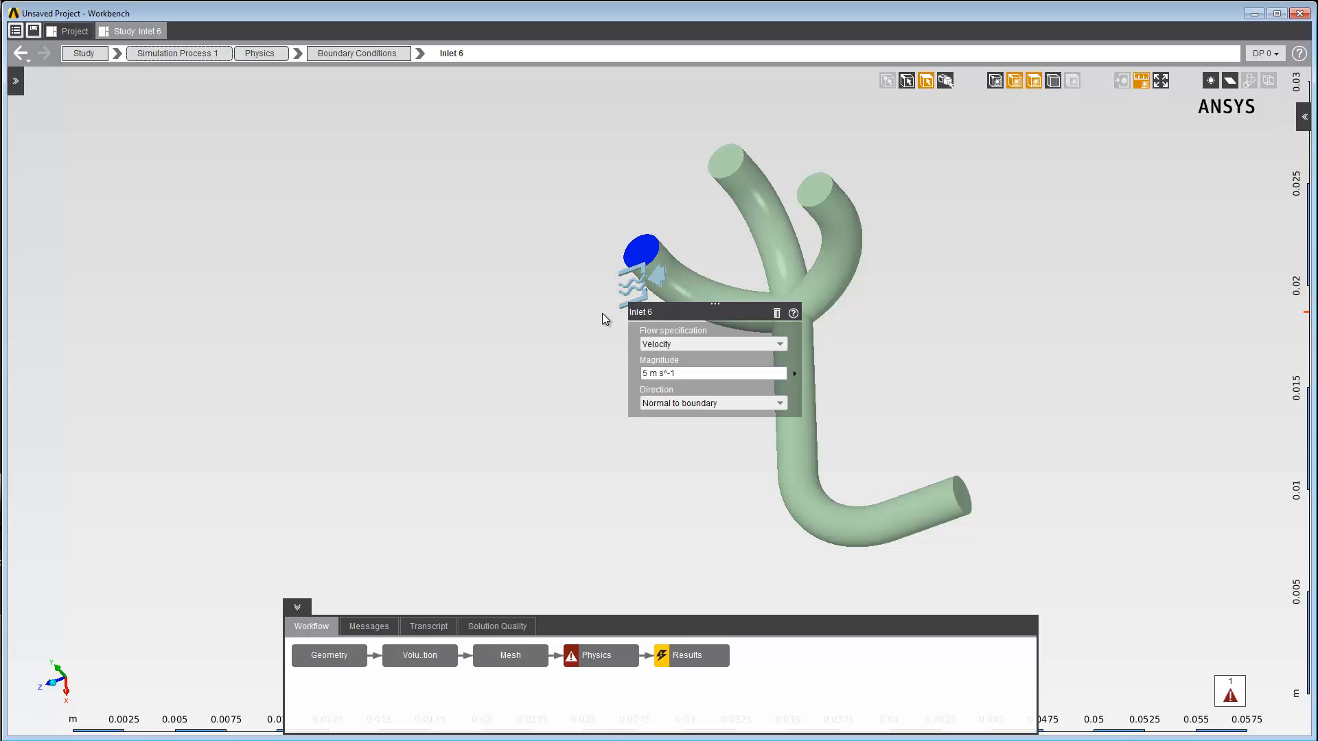
- Add velocity inlets on the middle and rightmost upper branch ends, setting the rightmost inlet's magnitude to 10 m s^-1
left_click(729, 165)
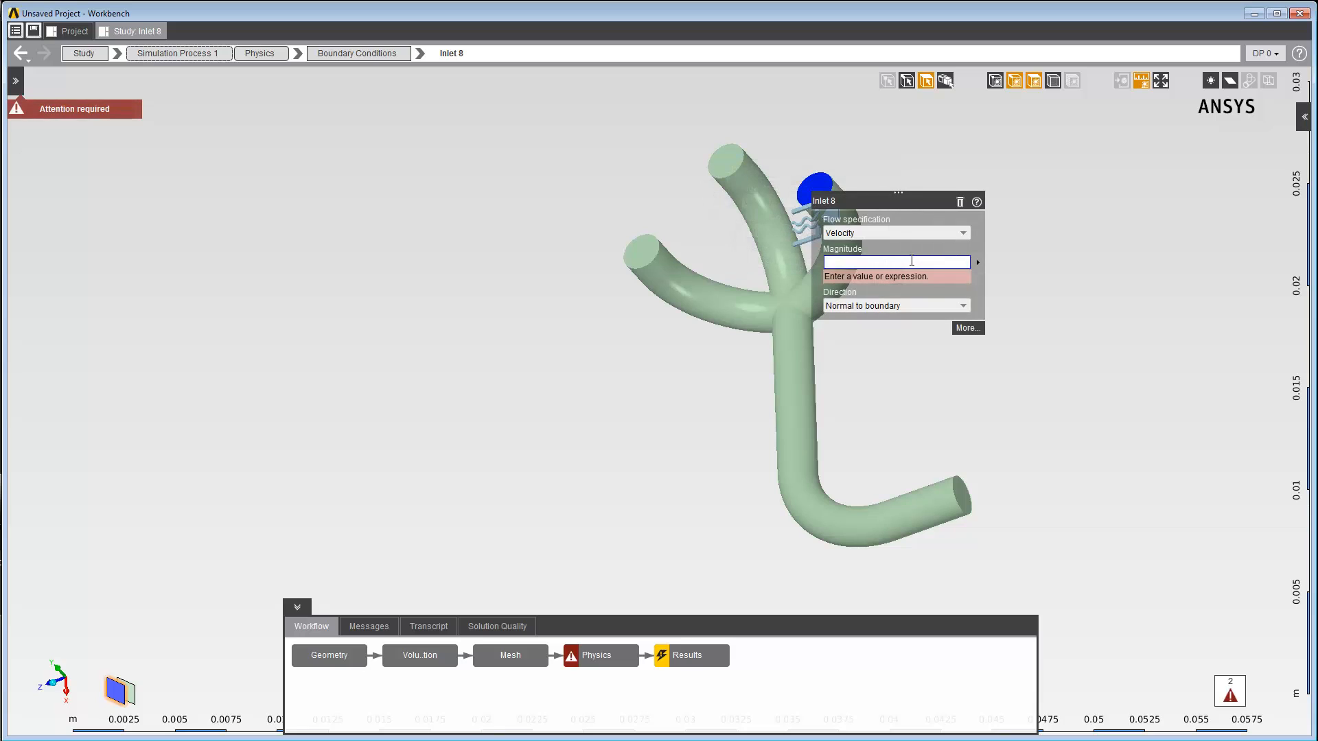
type("10")
key("Return")
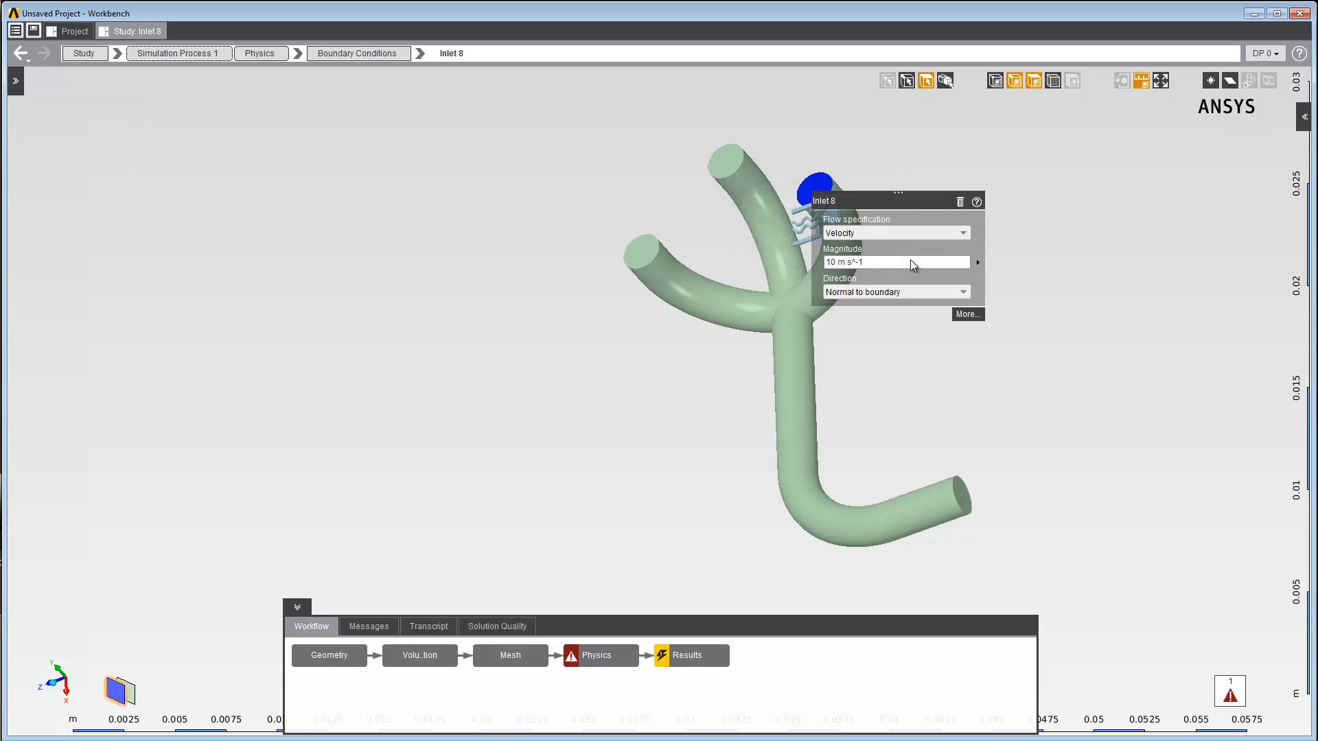
- Add a pressure outlet on the end face of the lower pipe with a gauge static pressure of 0 Pa
left_click(957, 486)
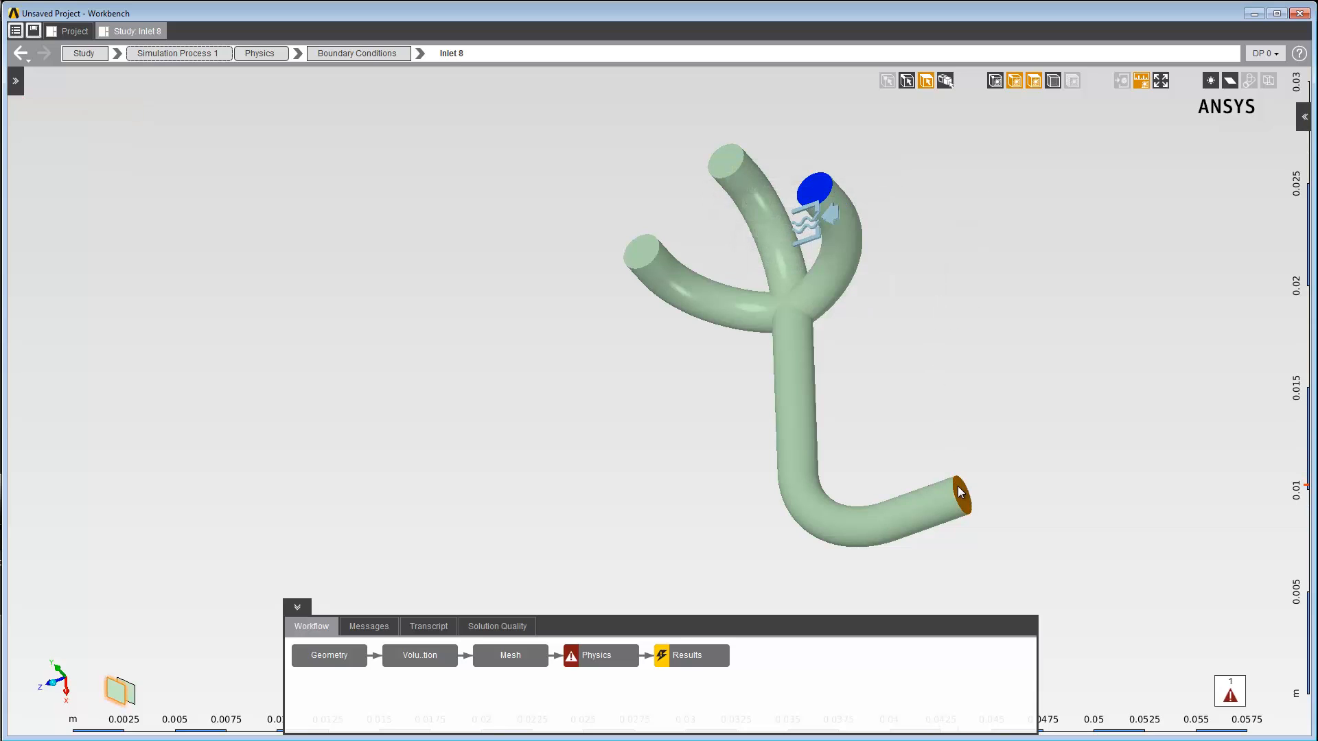
right_click(958, 486)
mouse_move(982, 498)
mouse_move(1160, 500)
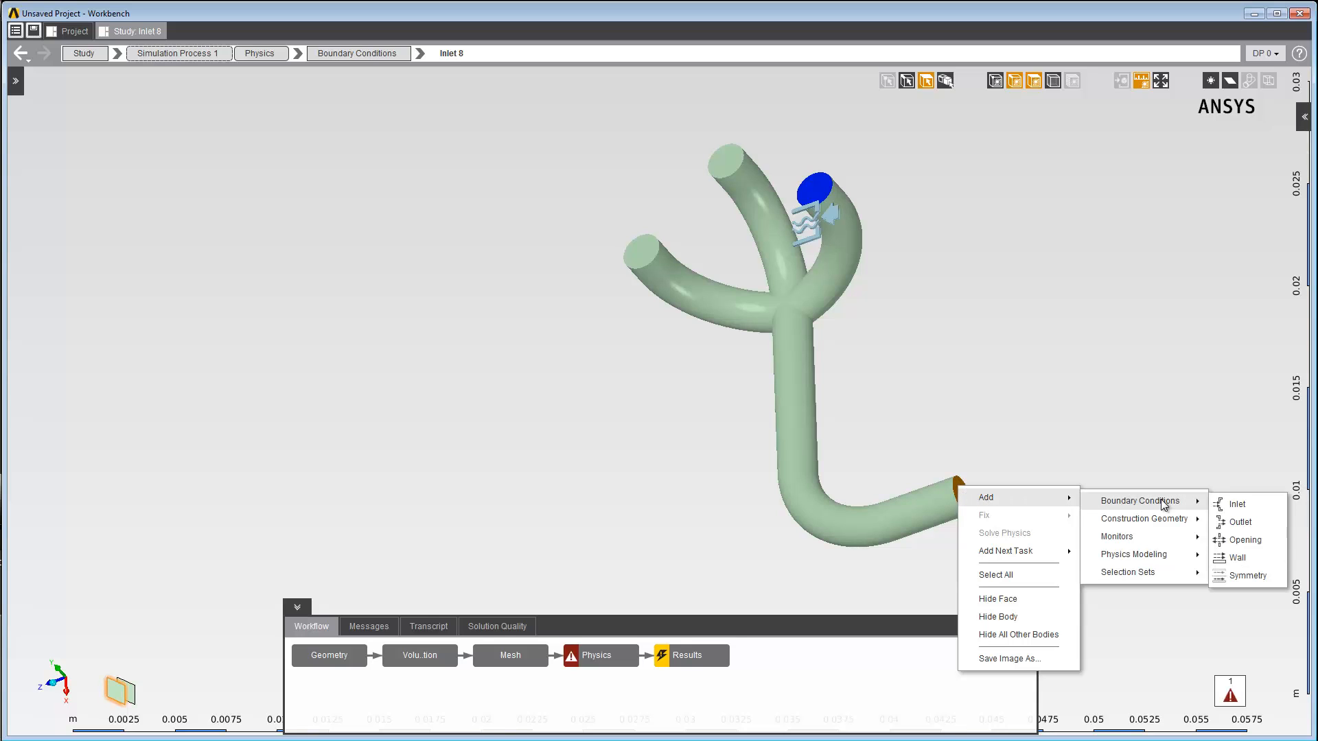
left_click(1229, 522)
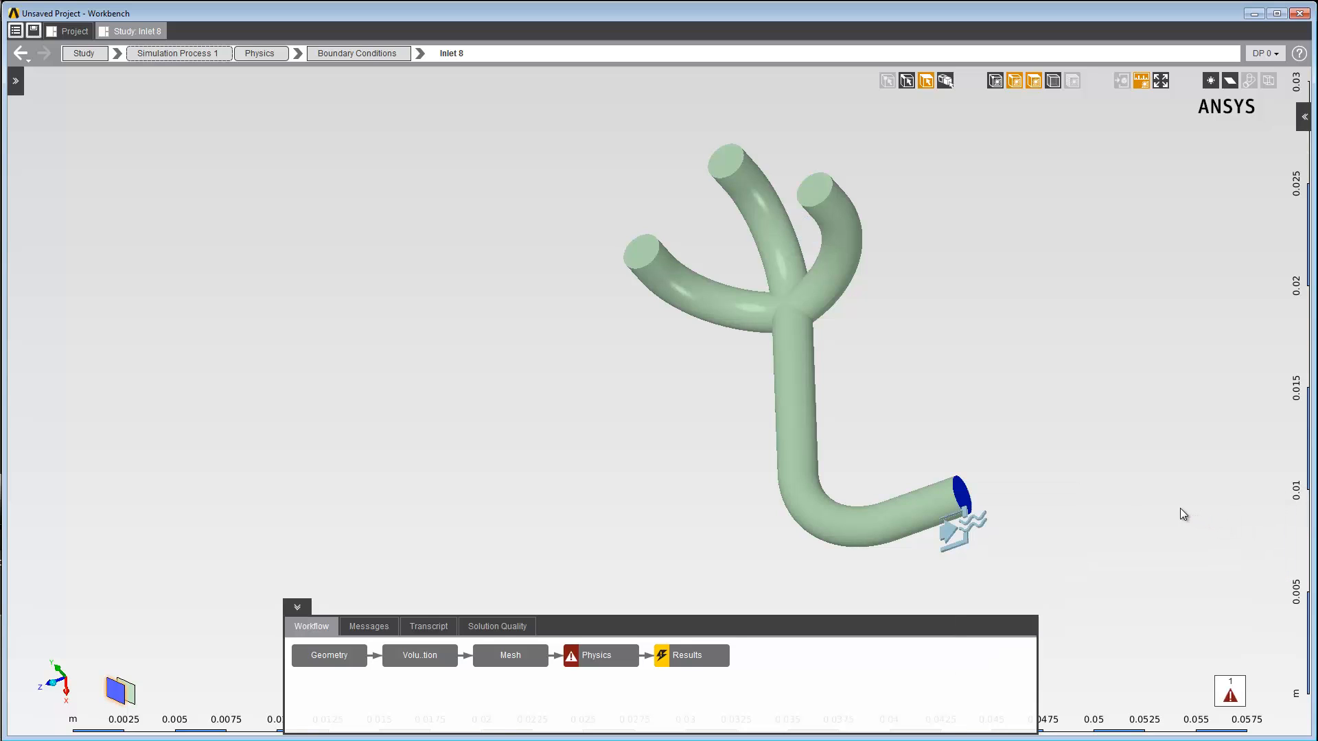
left_click(1050, 556)
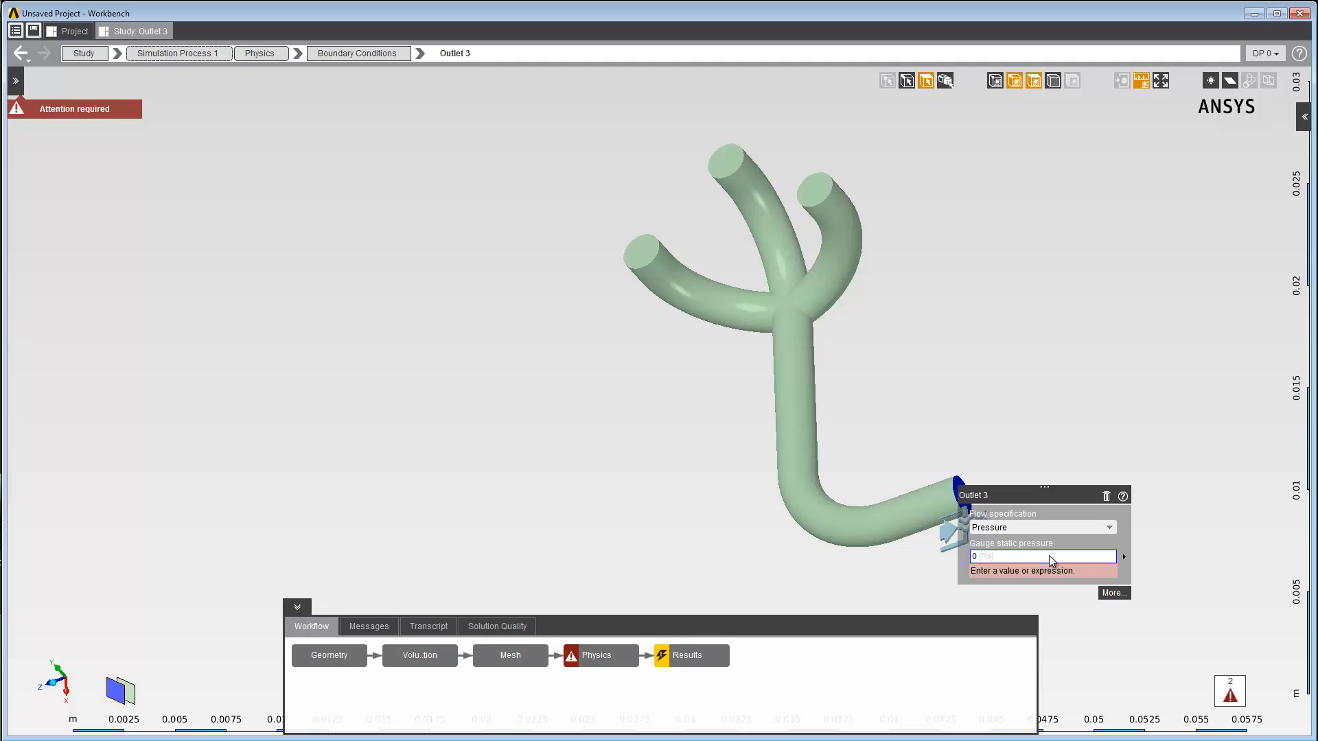
key("Return")
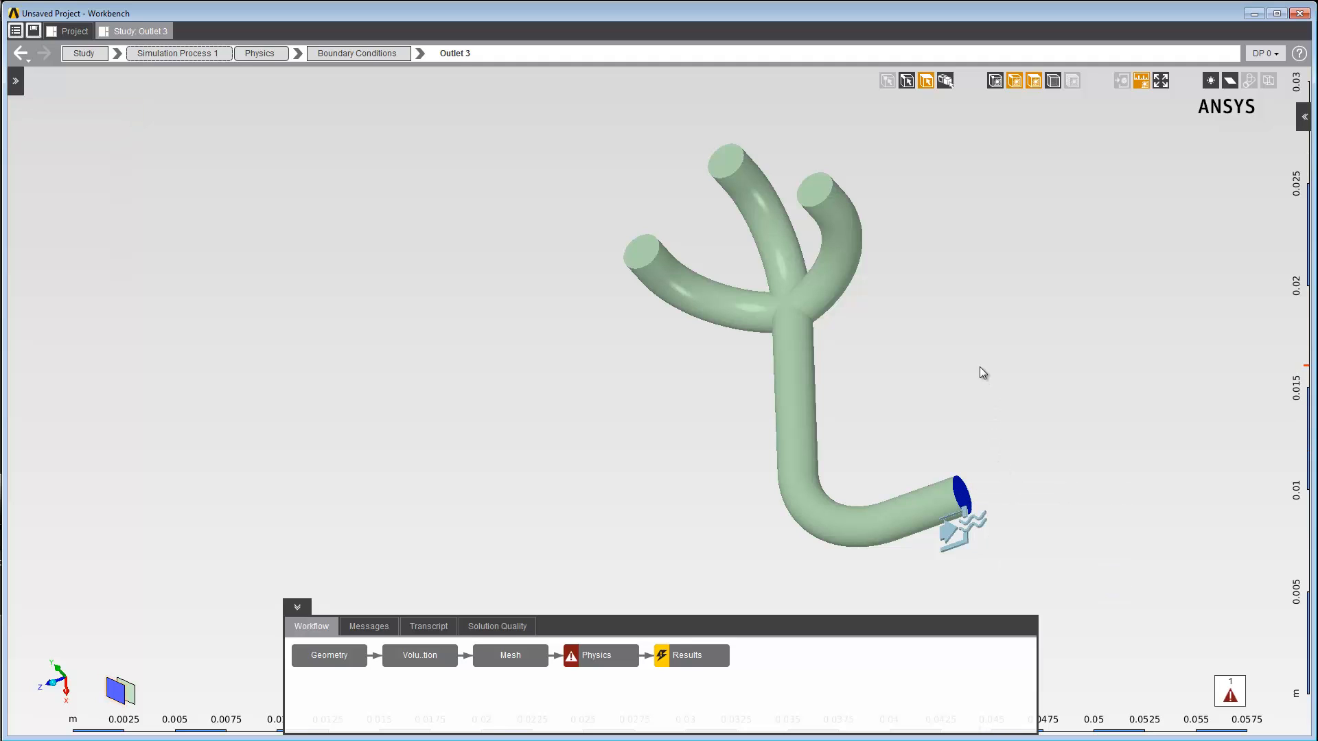
- Add a no-slip wall boundary condition covering the outer pipe surfaces of the flow volume
right_click(979, 368)
mouse_move(1008, 378)
mouse_move(1158, 383)
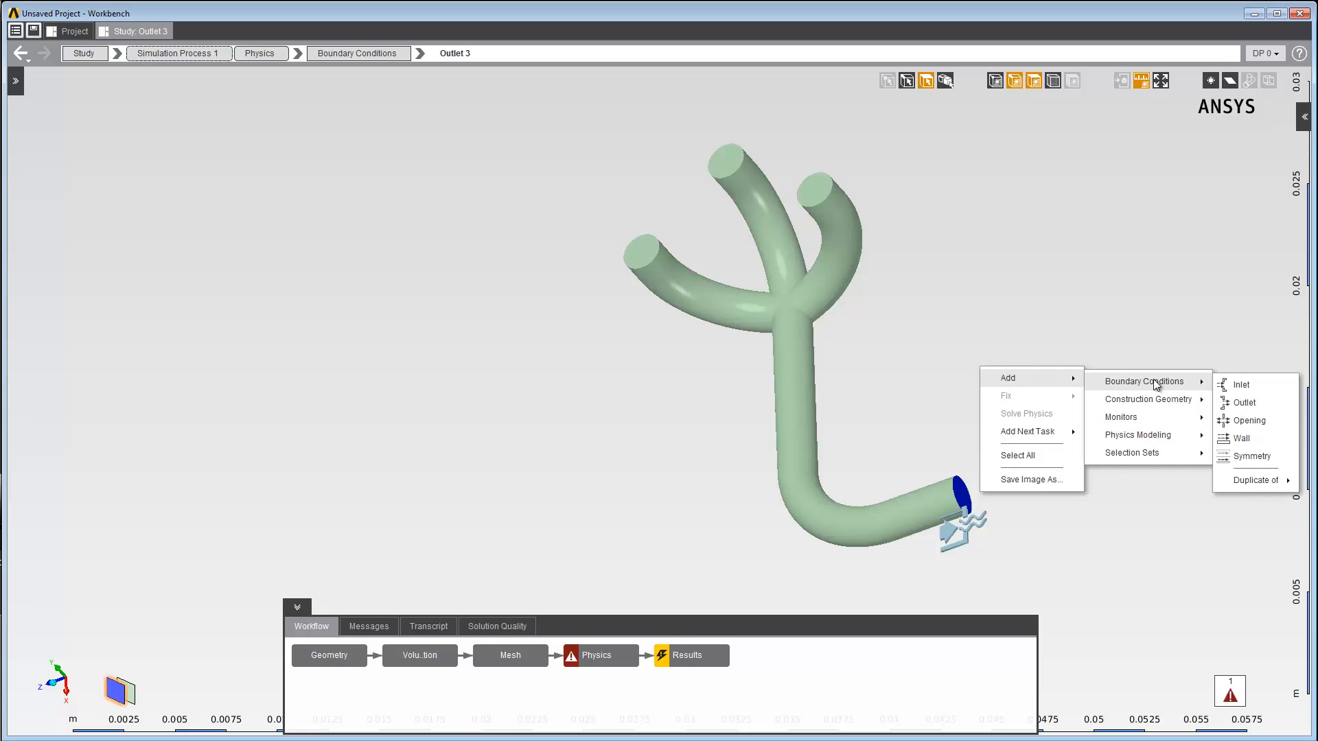
left_click(1241, 434)
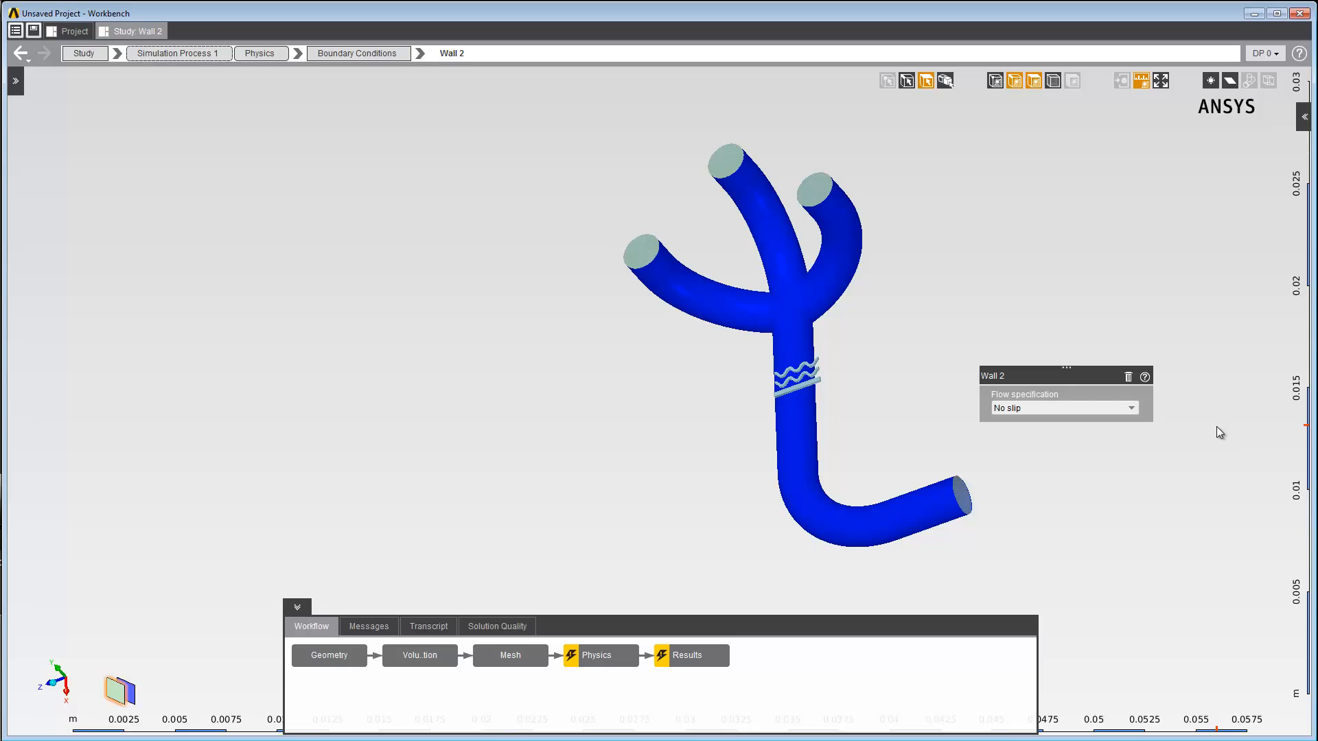
left_click(1216, 428)
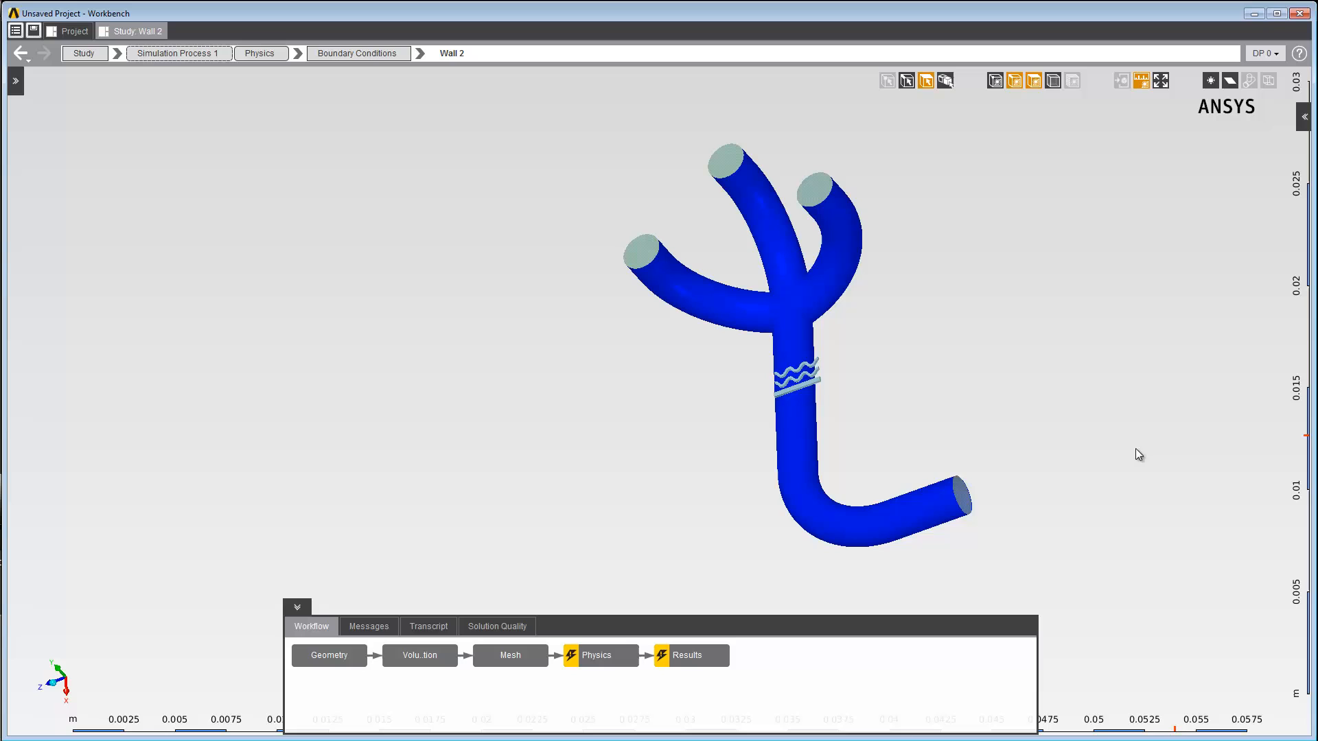
- Solve the Physics task and evaluate the velocity vector result in the Results task
left_click(611, 649)
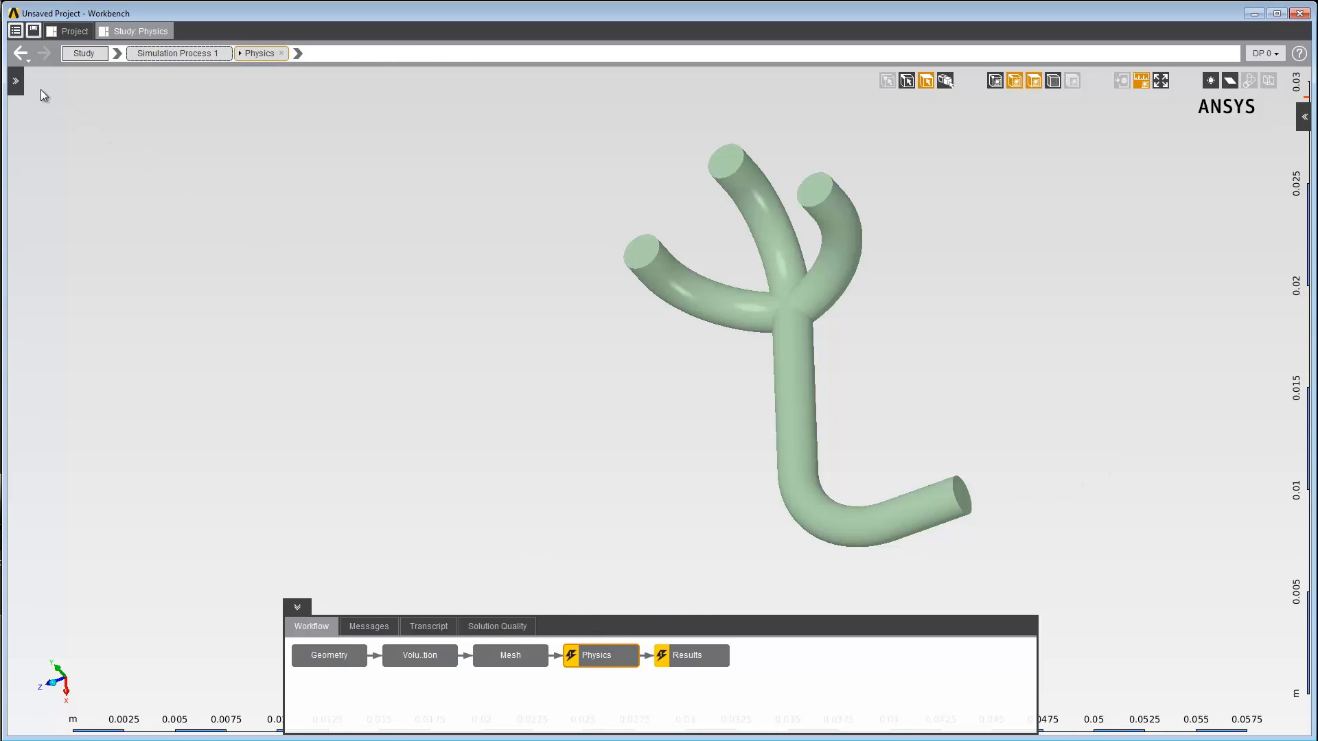
left_click(17, 82)
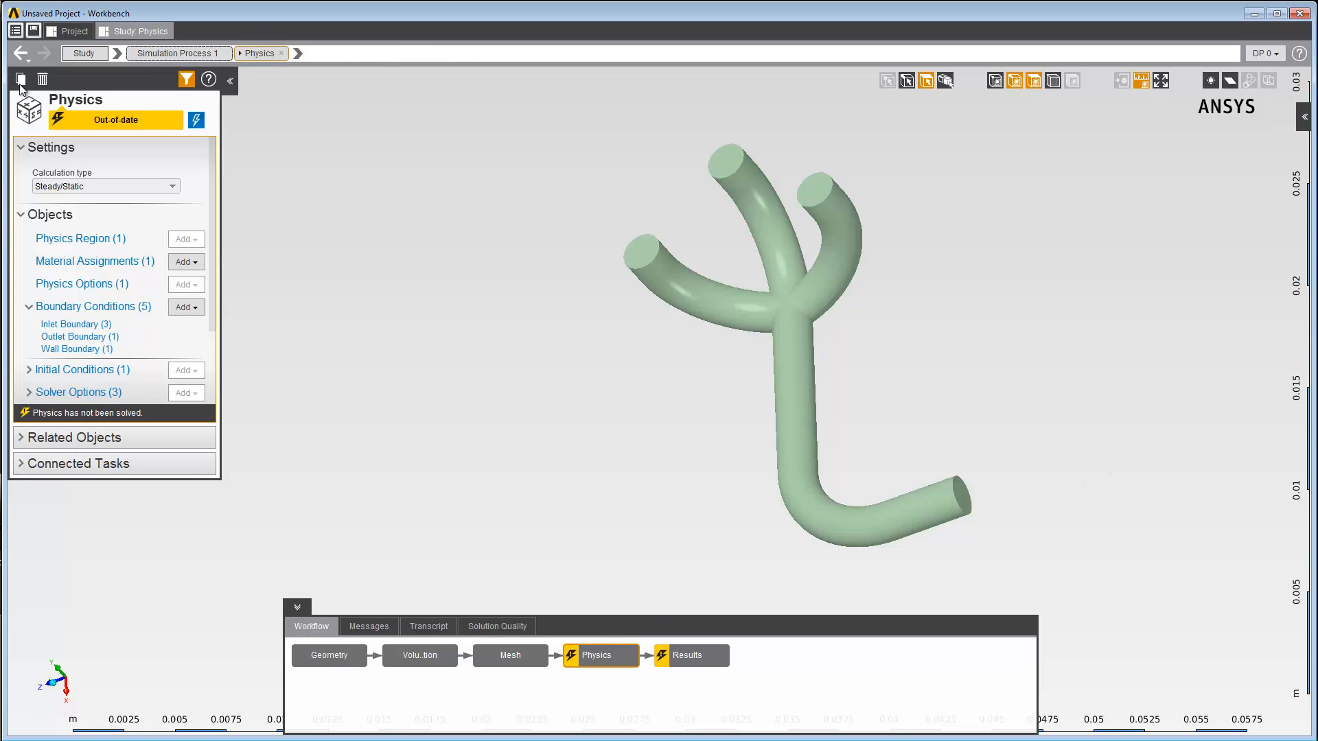
left_click(195, 122)
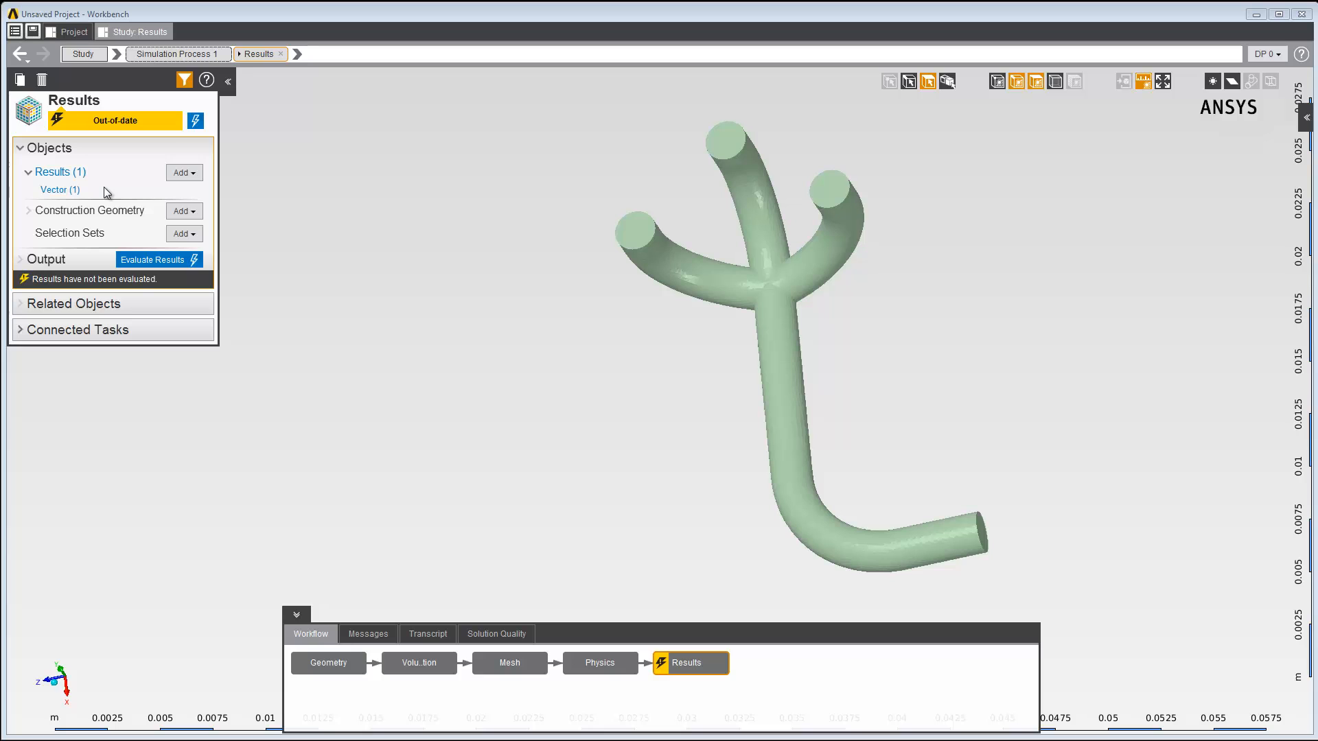
left_click(195, 121)
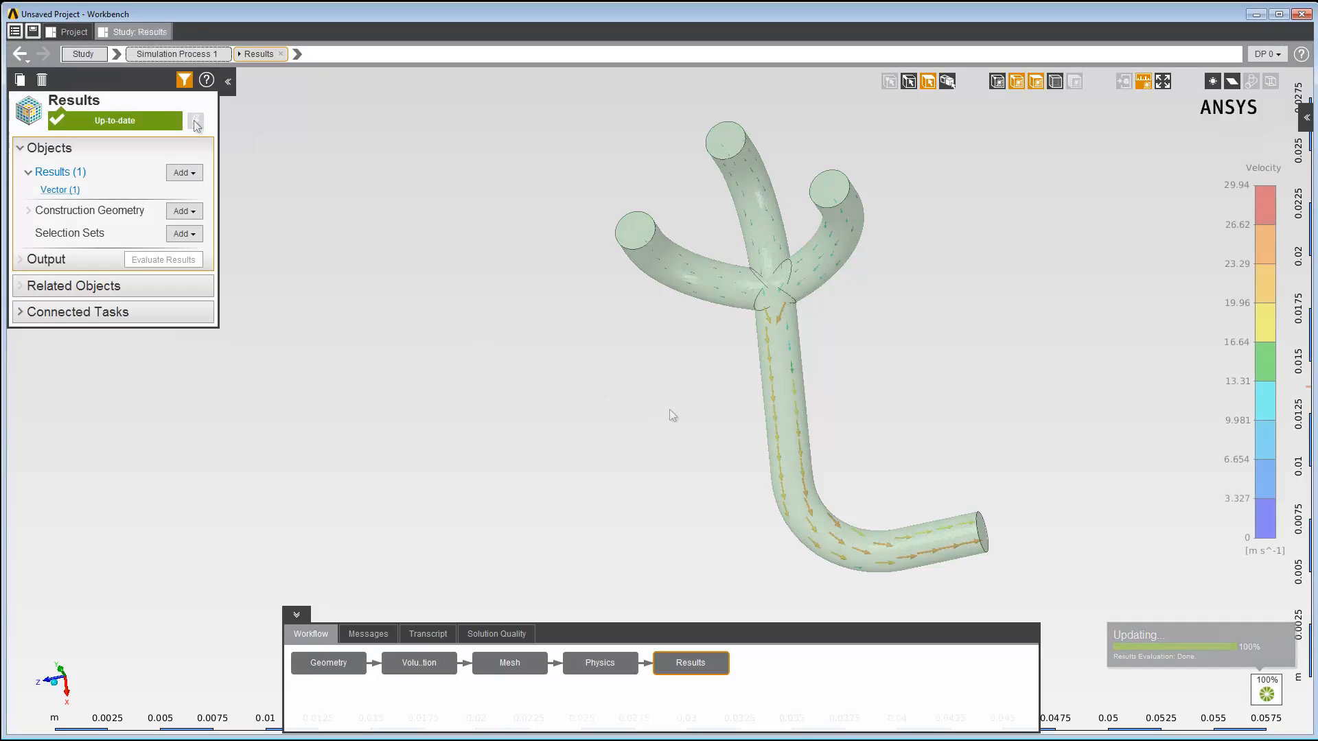
- Set the velocity vector result's maximum number of symbols to 500 and re-evaluate it
mouse_move(770, 410)
left_mouse_down()
mouse_move(837, 408)
mouse_move(623, 417)
mouse_move(755, 425)
left_mouse_up()
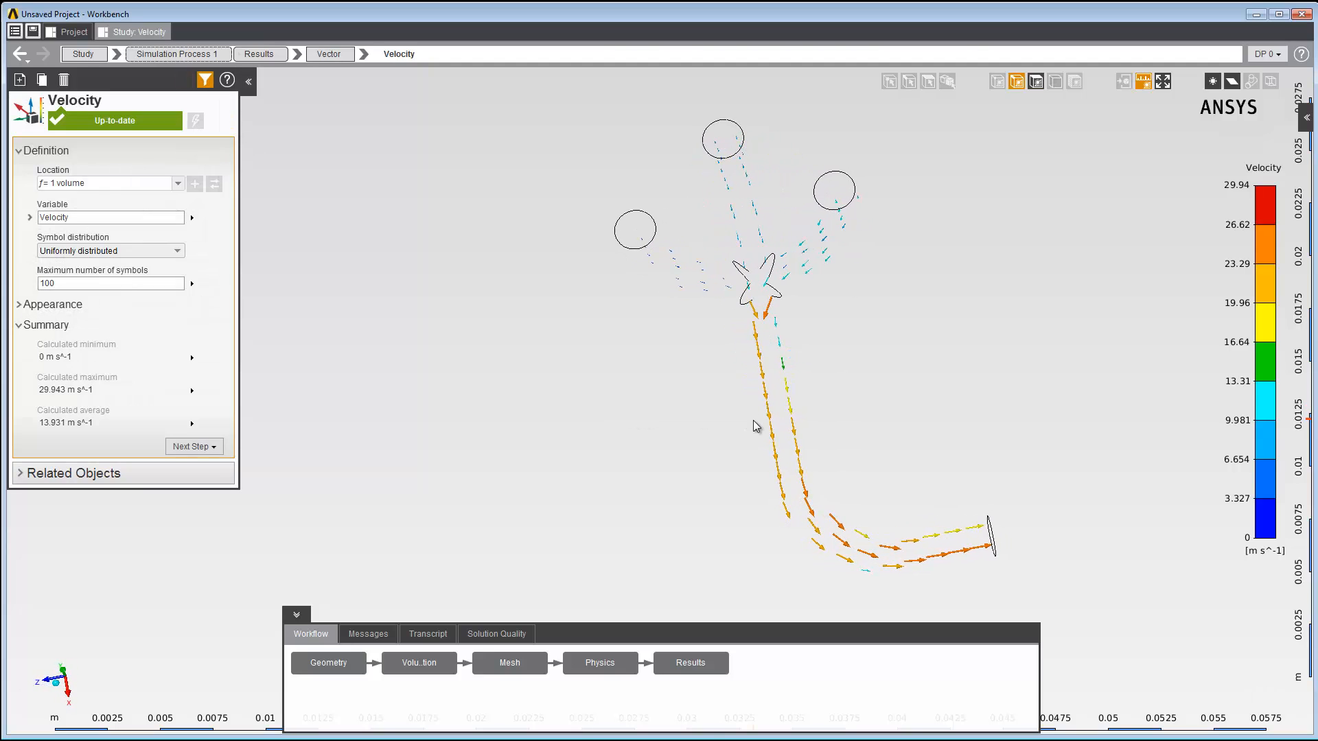
double_click(158, 283)
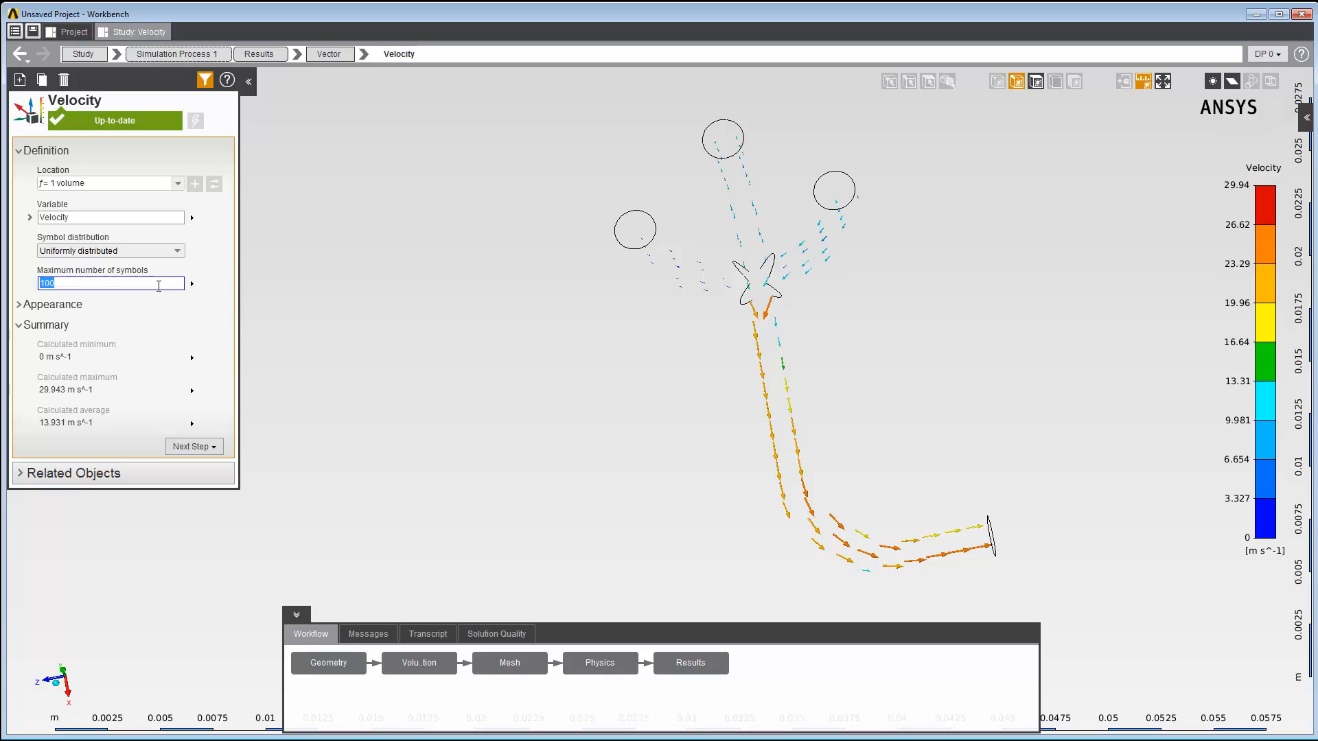
type("5")
key("Return")
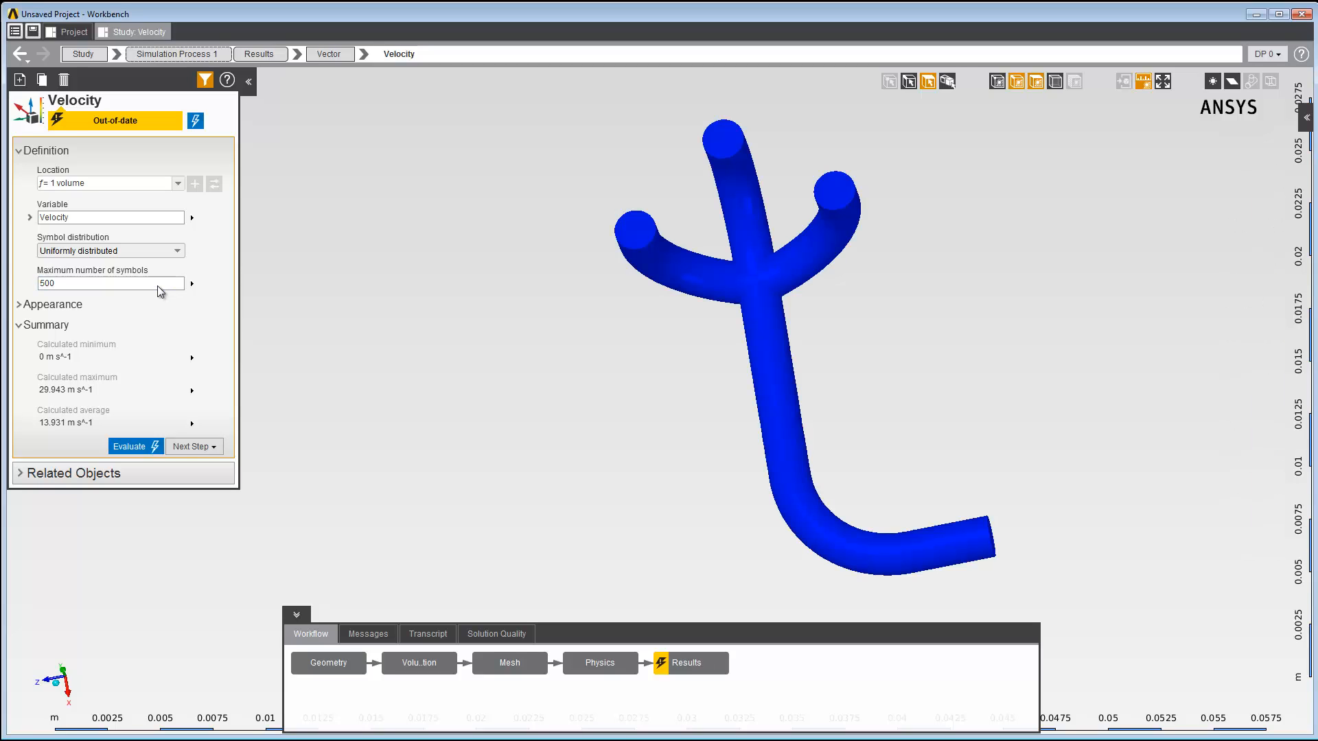
left_click(195, 122)
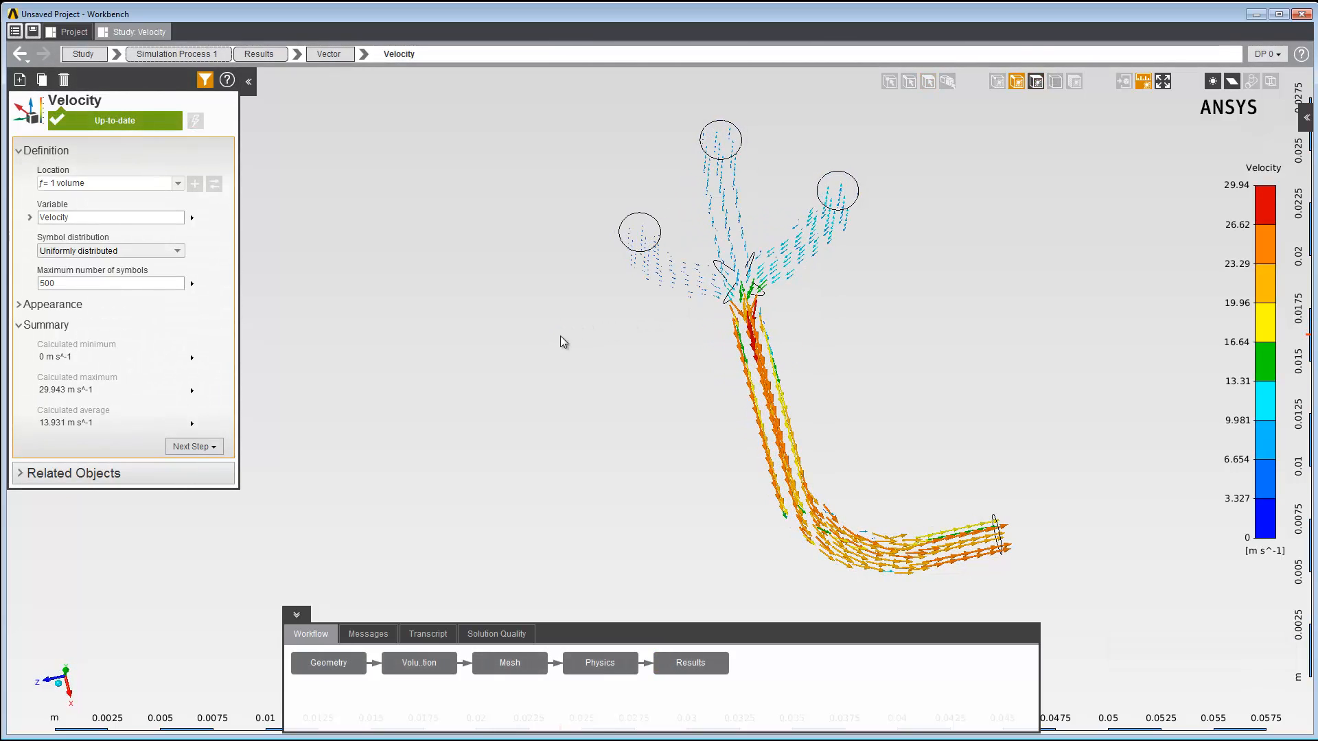
- Show the manifold's faces as translucent so that the velocity vectors can be inspected inside the pipes
left_click(1036, 83)
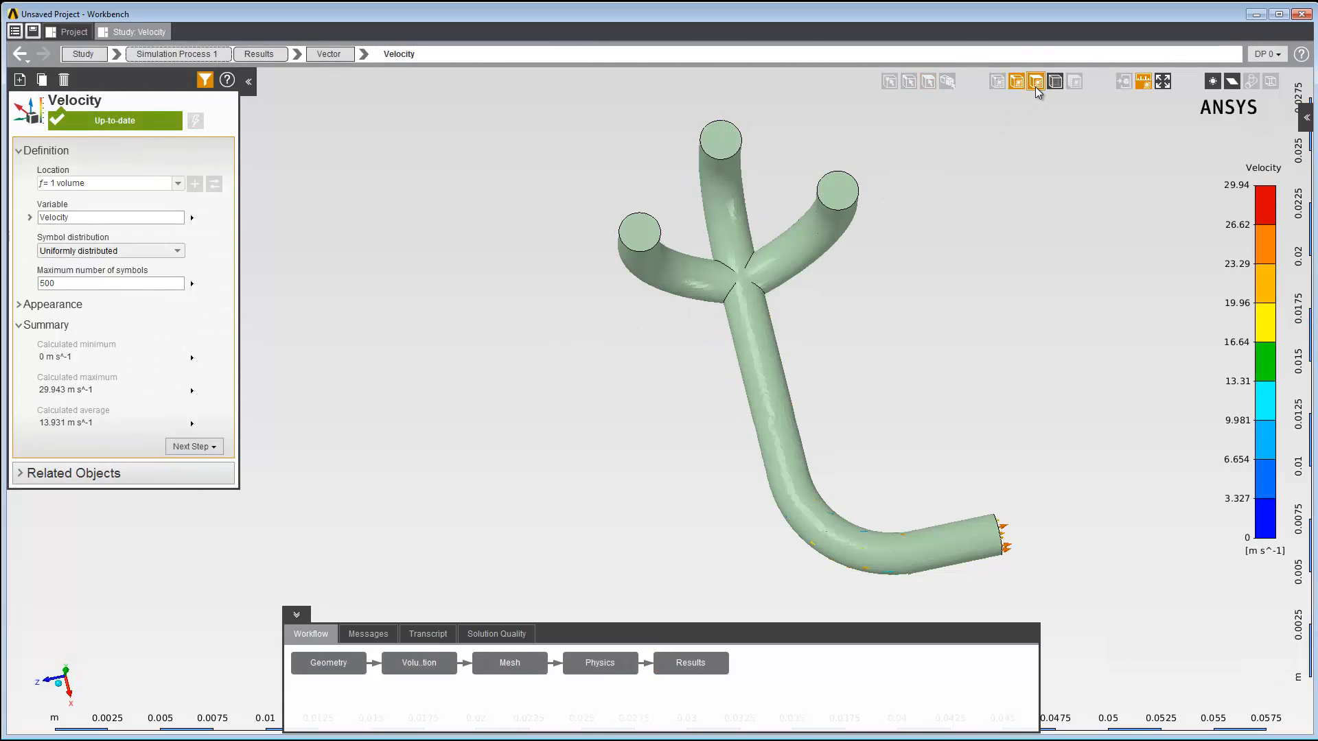
left_click(1054, 83)
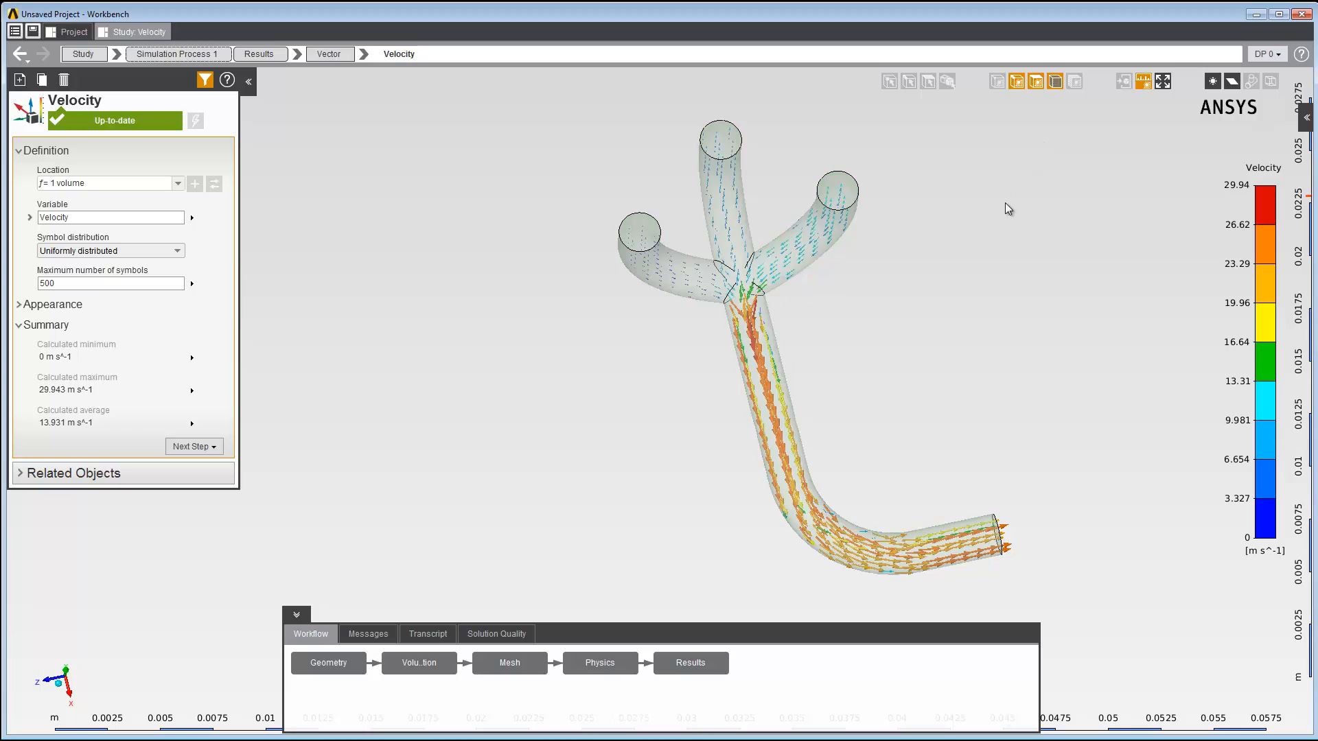
middle_click_drag(796, 355, 838, 351)
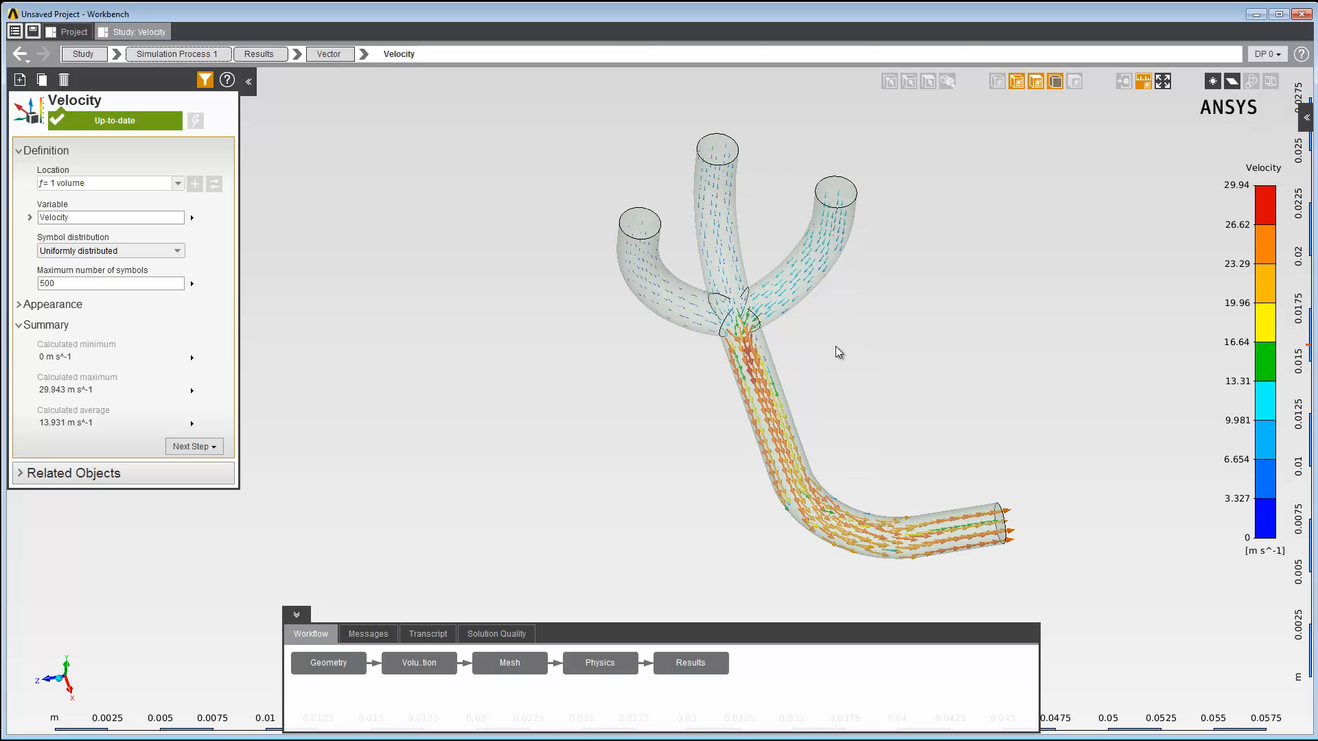